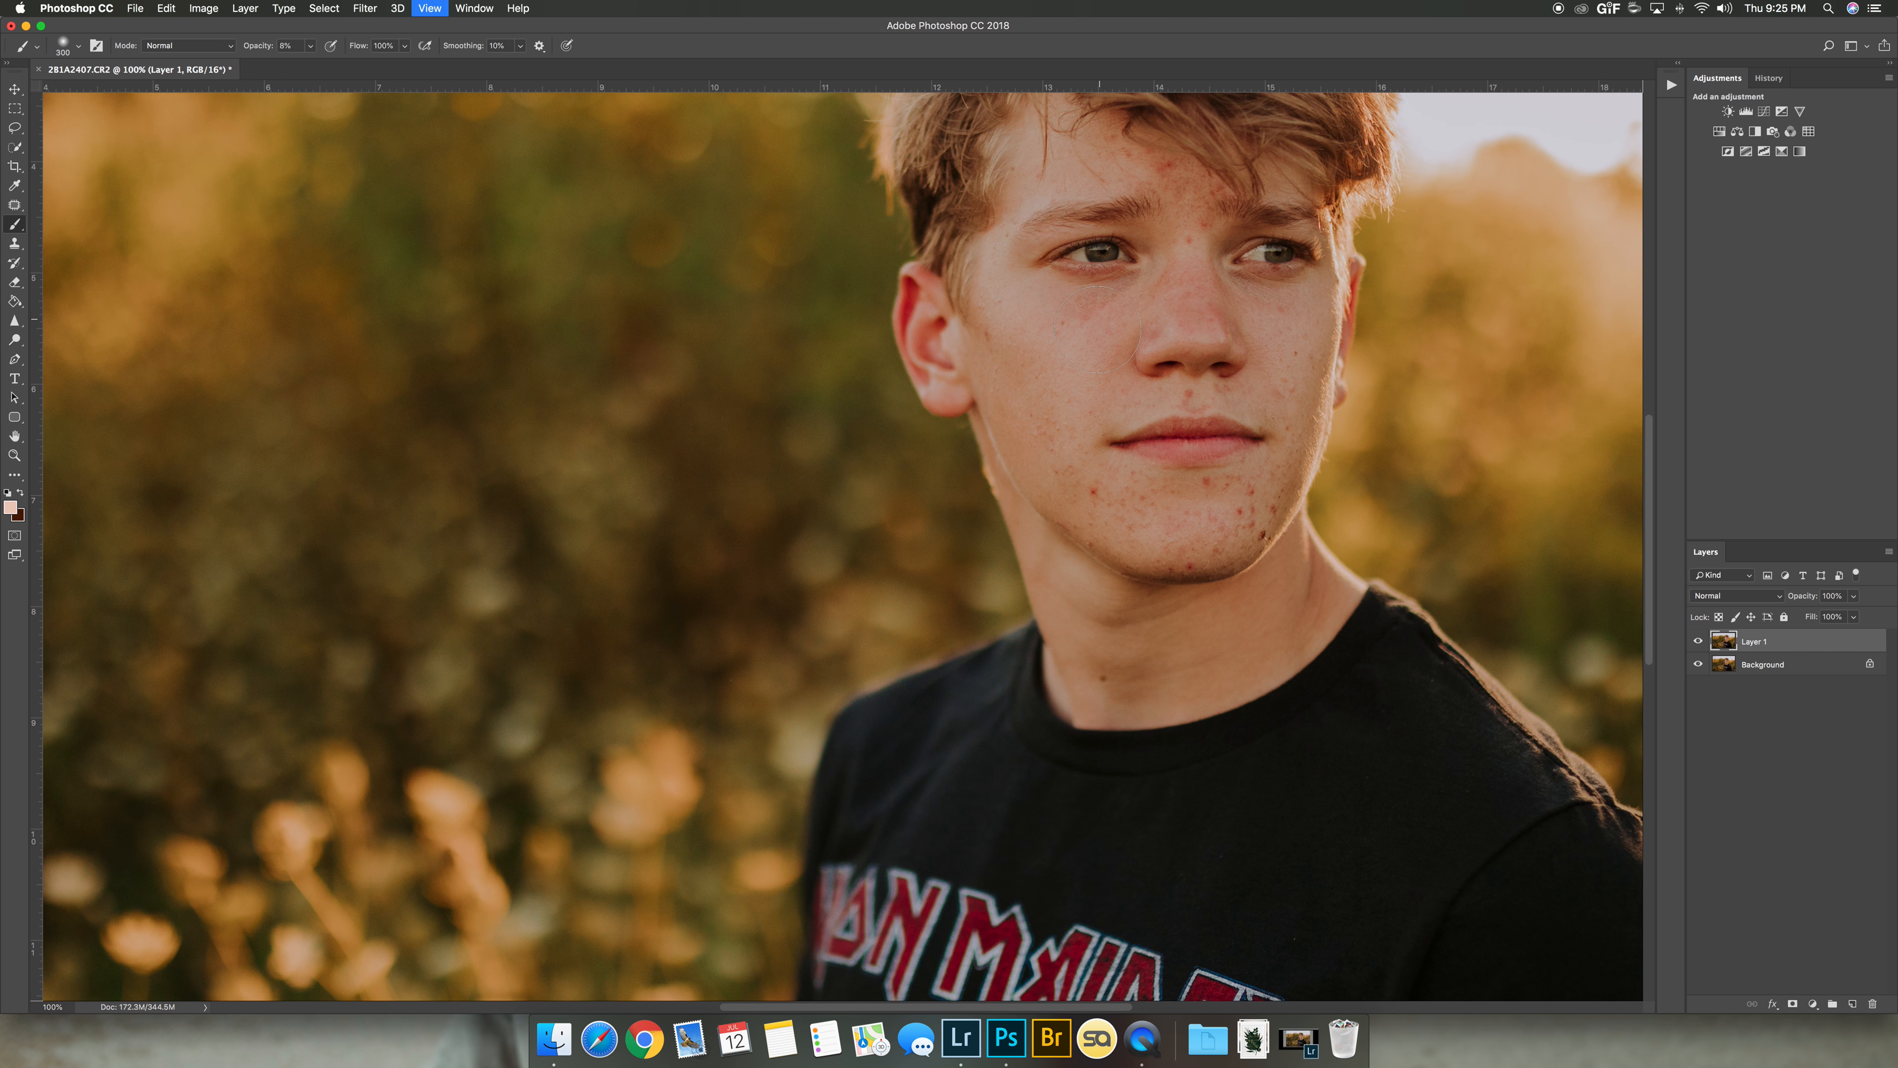
Use the Patch tool to retouch the blemish on the cheek just below the left eye in the photo.
{"action": "scroll", "coordinate": [1030, 437], "scroll_direction": "up", "scroll_amount": 5}
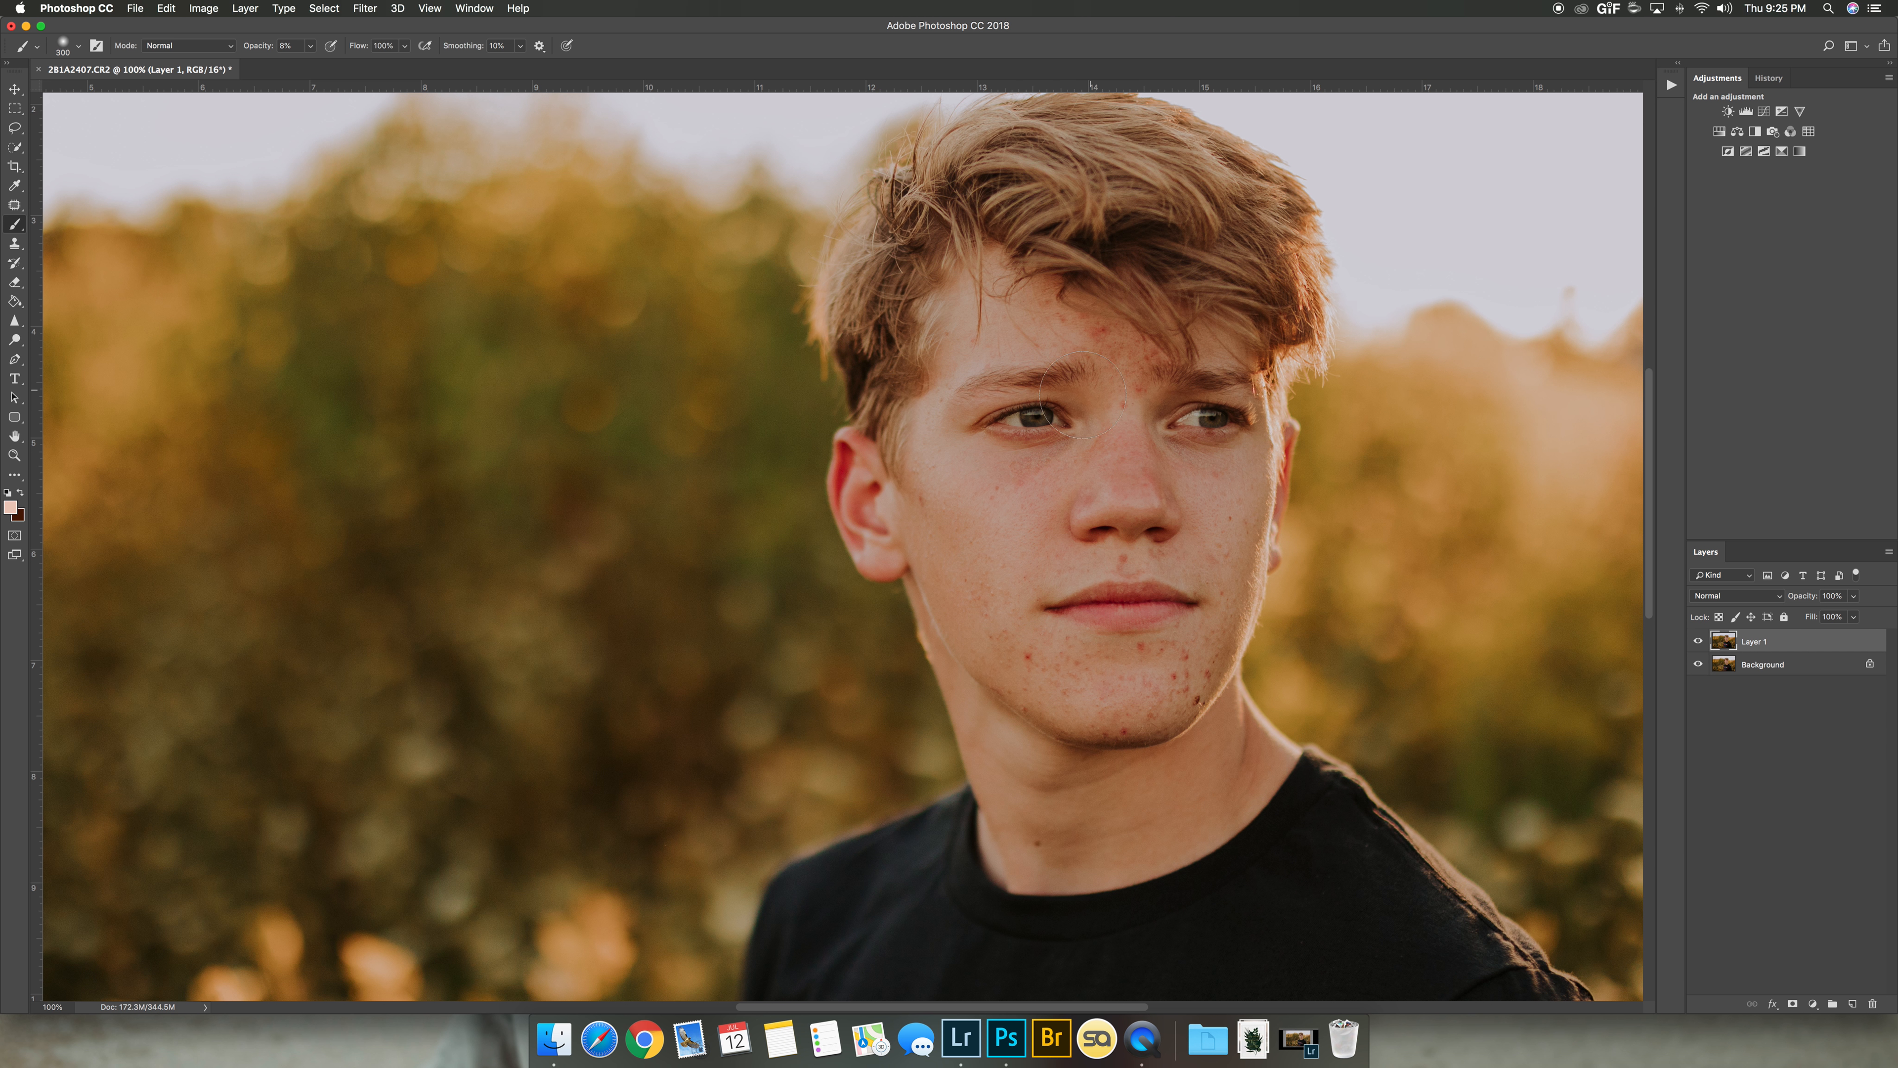
{"action": "key", "text": "j"}
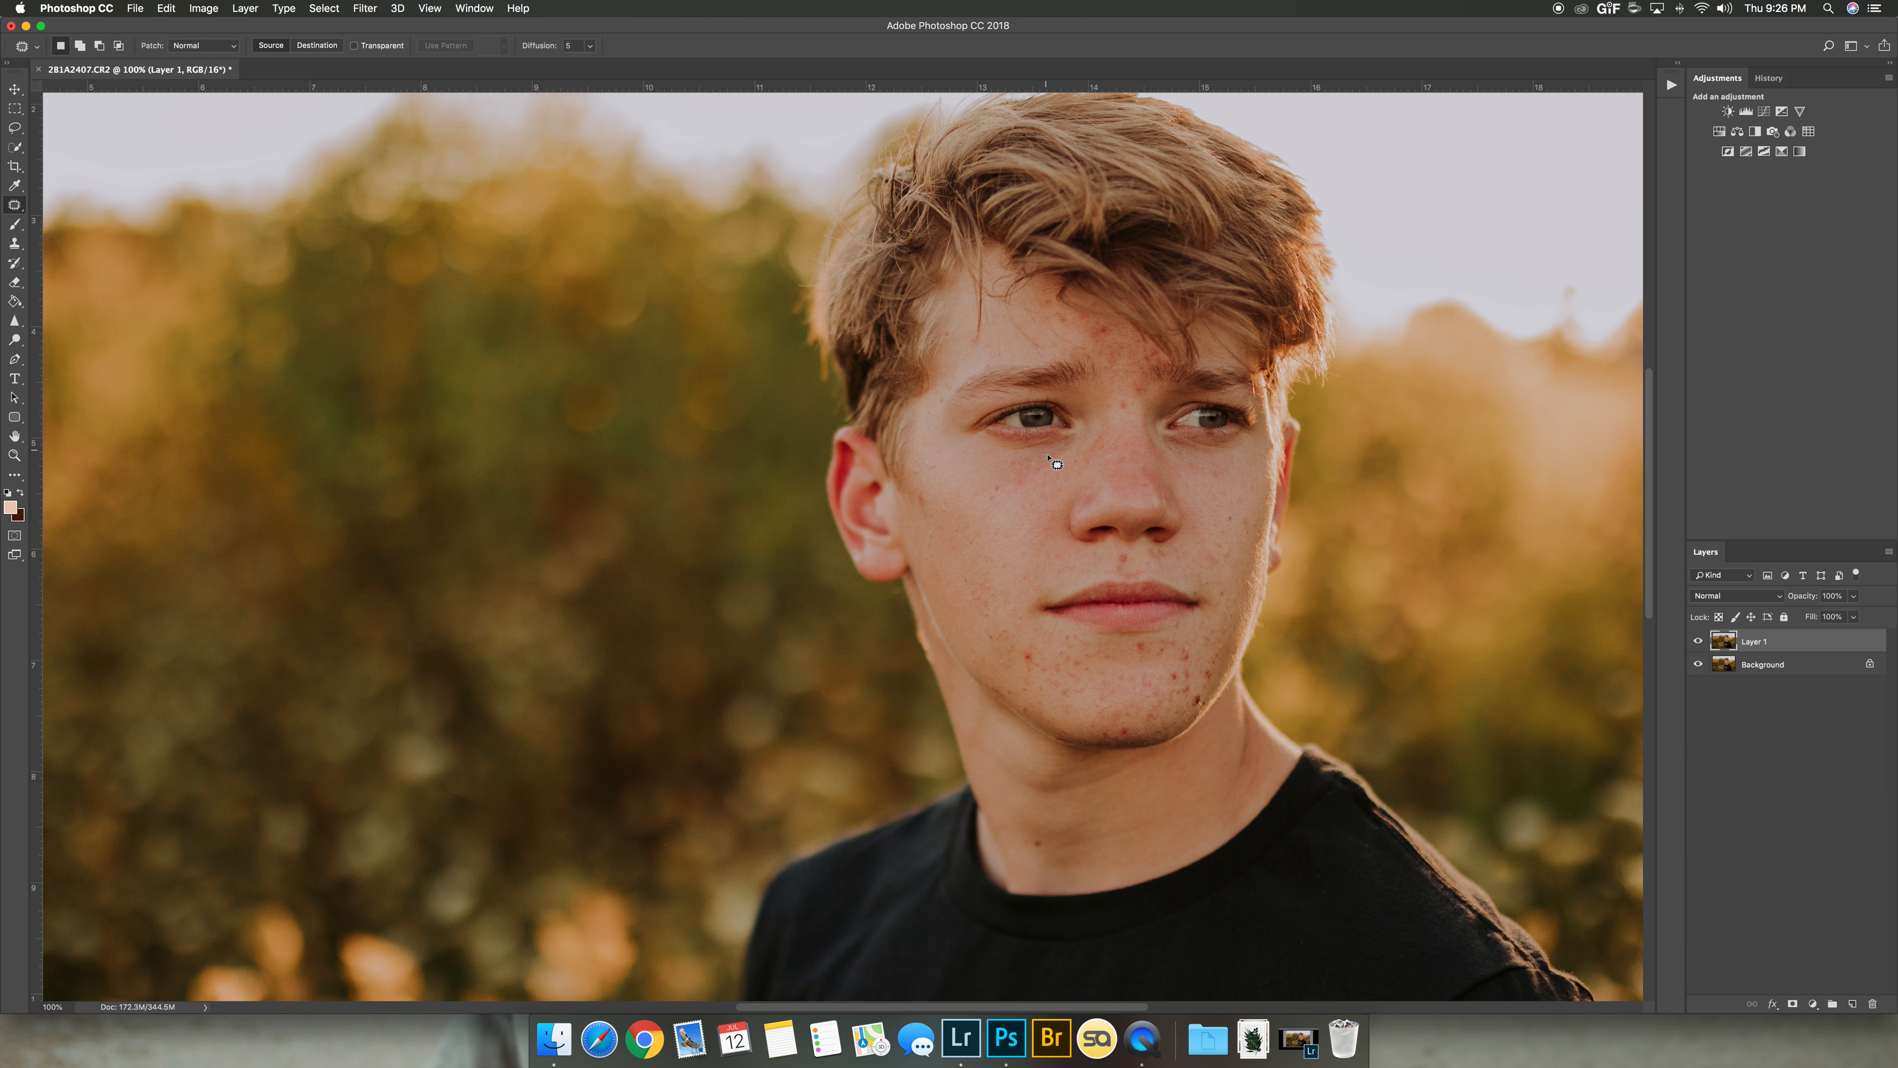
{"action": "mouse_move", "coordinate": [1058, 460]}
{"action": "left_mouse_down"}
{"action": "mouse_move", "coordinate": [1010, 461]}
{"action": "mouse_move", "coordinate": [1008, 484]}
{"action": "mouse_move", "coordinate": [1057, 459]}
{"action": "mouse_move", "coordinate": [1025, 504]}
{"action": "left_mouse_up"}
{"action": "key", "text": "super+d"}
{"action": "key", "text": "super+z"}
{"action": "key", "text": "super+d"}
Patch the small spots on the upper left cheek, working outward from beneath the eye to the temple.
{"action": "mouse_move", "coordinate": [1003, 483]}
{"action": "left_mouse_down"}
{"action": "mouse_move", "coordinate": [984, 492]}
{"action": "mouse_move", "coordinate": [1000, 486]}
{"action": "left_mouse_up"}
{"action": "mouse_move", "coordinate": [995, 491]}
{"action": "left_mouse_down"}
{"action": "mouse_move", "coordinate": [930, 459]}
{"action": "mouse_move", "coordinate": [948, 471]}
{"action": "mouse_move", "coordinate": [940, 436]}
{"action": "mouse_move", "coordinate": [949, 458]}
{"action": "mouse_move", "coordinate": [900, 448]}
{"action": "mouse_move", "coordinate": [932, 479]}
{"action": "mouse_move", "coordinate": [932, 462]}
{"action": "mouse_move", "coordinate": [927, 500]}
{"action": "mouse_move", "coordinate": [928, 415]}
{"action": "mouse_move", "coordinate": [927, 441]}
{"action": "mouse_move", "coordinate": [938, 429]}
{"action": "left_mouse_up"}
{"action": "key", "text": "super+d"}
{"action": "key", "text": "super+d"}
{"action": "key", "text": "super+d"}
{"action": "key", "text": "super+d"}
{"action": "key", "text": "super+d"}
{"action": "key", "text": "super+d"}
{"action": "key", "text": "super+d"}
{"action": "key", "text": "super+d"}
{"action": "key", "text": "super+d"}
Patch the blemishes on the outer edge of the left cheek and the temple beside the eye.
{"action": "mouse_move", "coordinate": [939, 427]}
{"action": "left_mouse_down"}
{"action": "mouse_move", "coordinate": [926, 449]}
{"action": "mouse_move", "coordinate": [942, 433]}
{"action": "left_mouse_up"}
{"action": "left_click_drag", "start_coordinate": [936, 440], "coordinate": [930, 481]}
{"action": "key", "text": "super+d"}
{"action": "left_click_drag", "start_coordinate": [932, 465], "coordinate": [932, 465]}
{"action": "key", "text": "super+d"}
{"action": "mouse_move", "coordinate": [948, 395]}
{"action": "left_mouse_down"}
{"action": "mouse_move", "coordinate": [922, 389]}
{"action": "mouse_move", "coordinate": [939, 406]}
{"action": "left_mouse_up"}
{"action": "key", "text": "super+d"}
Patch the spot near the left corner of the mouth and the blemishes on the right cheek.
{"action": "left_click_drag", "start_coordinate": [1039, 647], "coordinate": [1035, 659]}
{"action": "mouse_move", "coordinate": [1227, 555]}
{"action": "left_mouse_down"}
{"action": "mouse_move", "coordinate": [1210, 536]}
{"action": "mouse_move", "coordinate": [1254, 566]}
{"action": "mouse_move", "coordinate": [1244, 516]}
{"action": "mouse_move", "coordinate": [1254, 528]}
{"action": "mouse_move", "coordinate": [1226, 514]}
{"action": "mouse_move", "coordinate": [1240, 523]}
{"action": "mouse_move", "coordinate": [1241, 490]}
{"action": "mouse_move", "coordinate": [1257, 516]}
{"action": "mouse_move", "coordinate": [1233, 543]}
{"action": "mouse_move", "coordinate": [1190, 488]}
{"action": "mouse_move", "coordinate": [1225, 491]}
{"action": "mouse_move", "coordinate": [1187, 489]}
{"action": "mouse_move", "coordinate": [1233, 538]}
{"action": "mouse_move", "coordinate": [1234, 510]}
{"action": "left_mouse_up"}
{"action": "key", "text": "super+d"}
{"action": "key", "text": "super+d"}
{"action": "key", "text": "super+d"}
{"action": "key", "text": "super+d"}
{"action": "key", "text": "super+d"}
{"action": "key", "text": "super+d"}
Patch the cluster of small spots on the lower left cheek, level with the mouth.
{"action": "left_click_drag", "start_coordinate": [993, 580], "coordinate": [996, 590]}
{"action": "mouse_move", "coordinate": [985, 586]}
{"action": "left_mouse_down"}
{"action": "mouse_move", "coordinate": [1006, 572]}
{"action": "mouse_move", "coordinate": [966, 581]}
{"action": "mouse_move", "coordinate": [996, 615]}
{"action": "mouse_move", "coordinate": [969, 584]}
{"action": "mouse_move", "coordinate": [990, 553]}
{"action": "mouse_move", "coordinate": [978, 598]}
{"action": "mouse_move", "coordinate": [954, 572]}
{"action": "mouse_move", "coordinate": [976, 597]}
{"action": "left_mouse_up"}
{"action": "key", "text": "super+d"}
{"action": "key", "text": "super+d"}
{"action": "key", "text": "super+d"}
{"action": "left_click_drag", "start_coordinate": [969, 608], "coordinate": [975, 587]}
{"action": "key", "text": "super+d"}
{"action": "left_click_drag", "start_coordinate": [971, 596], "coordinate": [962, 602]}
{"action": "key", "text": "super+d"}
Patch the redness and spots between the eyebrows at the top of the nose.
{"action": "left_click_drag", "start_coordinate": [1147, 387], "coordinate": [1128, 398]}
{"action": "key", "text": "super+d"}
{"action": "mouse_move", "coordinate": [1130, 397]}
{"action": "left_mouse_down"}
{"action": "mouse_move", "coordinate": [1149, 385]}
{"action": "mouse_move", "coordinate": [1136, 404]}
{"action": "left_mouse_up"}
{"action": "key", "text": "super+d"}
{"action": "left_click_drag", "start_coordinate": [1127, 385], "coordinate": [1129, 395]}
{"action": "key", "text": "super+d"}
Patch the blemish on the right cheek beneath the right eye.
{"action": "left_click_drag", "start_coordinate": [1208, 478], "coordinate": [1238, 485]}
{"action": "key", "text": "super+d"}
{"action": "key", "text": "super+d"}
Patch the blemish between the nose and the upper lip.
{"action": "mouse_move", "coordinate": [1132, 559]}
{"action": "left_mouse_down"}
{"action": "mouse_move", "coordinate": [1113, 544]}
{"action": "mouse_move", "coordinate": [1143, 576]}
{"action": "mouse_move", "coordinate": [1108, 562]}
{"action": "mouse_move", "coordinate": [1138, 570]}
{"action": "mouse_move", "coordinate": [1121, 561]}
{"action": "mouse_move", "coordinate": [1124, 579]}
{"action": "mouse_move", "coordinate": [1148, 572]}
{"action": "mouse_move", "coordinate": [1104, 559]}
{"action": "mouse_move", "coordinate": [1130, 574]}
{"action": "left_mouse_up"}
{"action": "key", "text": "super+d"}
{"action": "key", "text": "super+d"}
{"action": "key", "text": "super+d"}
{"action": "key", "text": "super+d"}
{"action": "key", "text": "super+d"}
{"action": "key", "text": "super+shift+d"}
Patch the skin between the nose and the right cheek, just above the mouth.
{"action": "mouse_move", "coordinate": [1188, 559]}
{"action": "left_mouse_down"}
{"action": "mouse_move", "coordinate": [1094, 570]}
{"action": "mouse_move", "coordinate": [1094, 542]}
{"action": "mouse_move", "coordinate": [1060, 564]}
{"action": "mouse_move", "coordinate": [1083, 580]}
{"action": "mouse_move", "coordinate": [1059, 572]}
{"action": "mouse_move", "coordinate": [1073, 582]}
{"action": "mouse_move", "coordinate": [1067, 548]}
{"action": "mouse_move", "coordinate": [1071, 579]}
{"action": "left_mouse_up"}
{"action": "key", "text": "super+d"}
{"action": "key", "text": "super+d"}
{"action": "key", "text": "super+d"}
{"action": "key", "text": "super+d"}
{"action": "key", "text": "super+d"}
{"action": "key", "text": "super+d"}
Patch the marks along the bridge of the nose.
{"action": "mouse_move", "coordinate": [1137, 486]}
{"action": "left_mouse_down"}
{"action": "mouse_move", "coordinate": [1130, 447]}
{"action": "mouse_move", "coordinate": [1113, 456]}
{"action": "mouse_move", "coordinate": [1125, 435]}
{"action": "left_mouse_up"}
{"action": "key", "text": "super+d"}
{"action": "key", "text": "super+d"}
{"action": "key", "text": "super+d"}
{"action": "left_click_drag", "start_coordinate": [1126, 433], "coordinate": [1133, 411]}
{"action": "key", "text": "super+d"}
Toggle the visibility of Layer 1 off and on to compare the retouched skin with the original.
{"action": "left_click", "coordinate": [1698, 642]}
{"action": "left_click", "coordinate": [1698, 642]}
{"action": "left_click", "coordinate": [1698, 642]}
{"action": "left_click", "coordinate": [1699, 643]}
Patch the blemishes beside the nose and across the left cheek above the mouth corner.
{"action": "left_click_drag", "start_coordinate": [1089, 556], "coordinate": [1083, 568]}
{"action": "mouse_move", "coordinate": [1091, 553]}
{"action": "left_mouse_down"}
{"action": "mouse_move", "coordinate": [1064, 552]}
{"action": "mouse_move", "coordinate": [1077, 587]}
{"action": "mouse_move", "coordinate": [1078, 565]}
{"action": "mouse_move", "coordinate": [1003, 551]}
{"action": "mouse_move", "coordinate": [976, 581]}
{"action": "mouse_move", "coordinate": [1019, 610]}
{"action": "mouse_move", "coordinate": [1027, 568]}
{"action": "mouse_move", "coordinate": [970, 628]}
{"action": "mouse_move", "coordinate": [987, 616]}
{"action": "left_mouse_up"}
{"action": "key", "text": "super+d"}
{"action": "key", "text": "super+d"}
{"action": "right_click", "coordinate": [992, 594]}
{"action": "key", "text": "Escape"}
{"action": "key", "text": "super+d"}
{"action": "key", "text": "super+d"}
{"action": "key", "text": "super+d"}
Patch the remaining spots on the outer left cheek between the ear and the nose.
{"action": "left_click_drag", "start_coordinate": [928, 529], "coordinate": [940, 574]}
{"action": "key", "text": "super+d"}
{"action": "mouse_move", "coordinate": [961, 483]}
{"action": "left_mouse_down"}
{"action": "mouse_move", "coordinate": [945, 518]}
{"action": "mouse_move", "coordinate": [937, 493]}
{"action": "mouse_move", "coordinate": [972, 518]}
{"action": "mouse_move", "coordinate": [950, 527]}
{"action": "mouse_move", "coordinate": [980, 530]}
{"action": "mouse_move", "coordinate": [969, 551]}
{"action": "mouse_move", "coordinate": [925, 539]}
{"action": "mouse_move", "coordinate": [954, 505]}
{"action": "mouse_move", "coordinate": [971, 548]}
{"action": "mouse_move", "coordinate": [999, 532]}
{"action": "mouse_move", "coordinate": [995, 564]}
{"action": "mouse_move", "coordinate": [1033, 565]}
{"action": "left_mouse_up"}
{"action": "left_click", "coordinate": [947, 486]}
{"action": "key", "text": "super+d"}
{"action": "key", "text": "super+d"}
{"action": "key", "text": "super+d"}
{"action": "key", "text": "super+d"}
{"action": "key", "text": "super+d"}
{"action": "key", "text": "super+d"}
{"action": "key", "text": "super+d"}
{"action": "key", "text": "super+d"}
{"action": "key", "text": "super+d"}
{"action": "key", "text": "super+d"}
Patch the uneven skin on the lower left cheek with smoother skin from beneath the eye.
{"action": "mouse_move", "coordinate": [1014, 591]}
{"action": "left_mouse_down"}
{"action": "mouse_move", "coordinate": [996, 582]}
{"action": "mouse_move", "coordinate": [1017, 587]}
{"action": "mouse_move", "coordinate": [1001, 617]}
{"action": "mouse_move", "coordinate": [987, 572]}
{"action": "mouse_move", "coordinate": [1018, 587]}
{"action": "mouse_move", "coordinate": [981, 576]}
{"action": "mouse_move", "coordinate": [1000, 546]}
{"action": "mouse_move", "coordinate": [949, 544]}
{"action": "mouse_move", "coordinate": [971, 568]}
{"action": "mouse_move", "coordinate": [986, 516]}
{"action": "mouse_move", "coordinate": [953, 538]}
{"action": "mouse_move", "coordinate": [1010, 480]}
{"action": "mouse_move", "coordinate": [960, 498]}
{"action": "mouse_move", "coordinate": [994, 457]}
{"action": "left_mouse_up"}
{"action": "key", "text": "super+d"}
{"action": "key", "text": "super+d"}
{"action": "key", "text": "super+d"}
{"action": "key", "text": "super+d"}
{"action": "key", "text": "super+d"}
{"action": "key", "text": "super+d"}
Patch the marks beside the nose under the left eye and on the forehead above the left eyebrow.
{"action": "mouse_move", "coordinate": [1114, 442]}
{"action": "left_mouse_down"}
{"action": "mouse_move", "coordinate": [1094, 437]}
{"action": "mouse_move", "coordinate": [1092, 459]}
{"action": "mouse_move", "coordinate": [1088, 426]}
{"action": "mouse_move", "coordinate": [1098, 482]}
{"action": "mouse_move", "coordinate": [1082, 457]}
{"action": "mouse_move", "coordinate": [1090, 468]}
{"action": "mouse_move", "coordinate": [1110, 441]}
{"action": "mouse_move", "coordinate": [1068, 503]}
{"action": "mouse_move", "coordinate": [1089, 479]}
{"action": "mouse_move", "coordinate": [1021, 513]}
{"action": "mouse_move", "coordinate": [1038, 503]}
{"action": "left_mouse_up"}
{"action": "key", "text": "super+d"}
{"action": "key", "text": "super+d"}
{"action": "mouse_move", "coordinate": [1036, 494]}
{"action": "left_mouse_down"}
{"action": "mouse_move", "coordinate": [1005, 478]}
{"action": "mouse_move", "coordinate": [1022, 491]}
{"action": "left_mouse_up"}
{"action": "key", "text": "super+d"}
{"action": "mouse_move", "coordinate": [954, 325]}
{"action": "left_mouse_down"}
{"action": "mouse_move", "coordinate": [960, 344]}
{"action": "mouse_move", "coordinate": [1026, 324]}
{"action": "left_mouse_up"}
{"action": "key", "text": "super+d"}
Patch the blemish on the lower right cheek and the spot on the right side of the nose.
{"action": "mouse_move", "coordinate": [1233, 582]}
{"action": "left_mouse_down"}
{"action": "mouse_move", "coordinate": [1212, 568]}
{"action": "mouse_move", "coordinate": [1215, 604]}
{"action": "mouse_move", "coordinate": [1232, 589]}
{"action": "mouse_move", "coordinate": [1197, 599]}
{"action": "mouse_move", "coordinate": [1205, 574]}
{"action": "left_mouse_up"}
{"action": "key", "text": "super+d"}
{"action": "key", "text": "super+d"}
{"action": "mouse_move", "coordinate": [1158, 470]}
{"action": "left_mouse_down"}
{"action": "mouse_move", "coordinate": [1140, 485]}
{"action": "mouse_move", "coordinate": [1143, 465]}
{"action": "left_mouse_up"}
Patch the blemishes on the lower forehead between the eyebrows.
{"action": "mouse_move", "coordinate": [1107, 376]}
{"action": "left_mouse_down"}
{"action": "mouse_move", "coordinate": [1128, 372]}
{"action": "mouse_move", "coordinate": [1106, 361]}
{"action": "mouse_move", "coordinate": [1127, 381]}
{"action": "mouse_move", "coordinate": [1133, 345]}
{"action": "left_mouse_up"}
{"action": "key", "text": "super+d"}
{"action": "left_click_drag", "start_coordinate": [1127, 363], "coordinate": [1083, 465]}
{"action": "key", "text": "super+d"}
Patch the skin on the left side of the forehead near the hairline.
{"action": "mouse_move", "coordinate": [980, 324]}
{"action": "left_mouse_down"}
{"action": "mouse_move", "coordinate": [967, 351]}
{"action": "mouse_move", "coordinate": [994, 324]}
{"action": "mouse_move", "coordinate": [990, 366]}
{"action": "left_mouse_up"}
{"action": "key", "text": "super+d"}
{"action": "key", "text": "super+d"}
{"action": "key", "text": "super+d"}
{"action": "key", "text": "super+d"}
Patch the blemishes along the left jawline beside the chin.
{"action": "mouse_move", "coordinate": [1031, 710]}
{"action": "left_mouse_down"}
{"action": "mouse_move", "coordinate": [1054, 692]}
{"action": "mouse_move", "coordinate": [1019, 671]}
{"action": "mouse_move", "coordinate": [1040, 706]}
{"action": "mouse_move", "coordinate": [1008, 683]}
{"action": "left_mouse_up"}
{"action": "key", "text": "super+d"}
{"action": "key", "text": "super+d"}
{"action": "key", "text": "super+d"}
{"action": "key", "text": "super+d"}
{"action": "key", "text": "super+d"}
{"action": "key", "text": "super+d"}
Patch the spots on the left cheek between the jawline and the mouth corner.
{"action": "mouse_move", "coordinate": [1006, 689]}
{"action": "left_mouse_down"}
{"action": "mouse_move", "coordinate": [987, 644]}
{"action": "mouse_move", "coordinate": [1014, 632]}
{"action": "left_mouse_up"}
{"action": "key", "text": "super+d"}
{"action": "key", "text": "super+d"}
{"action": "key", "text": "super+d"}
{"action": "left_click_drag", "start_coordinate": [1007, 636], "coordinate": [998, 637]}
{"action": "key", "text": "super+d"}
{"action": "mouse_move", "coordinate": [987, 630]}
{"action": "left_mouse_down"}
{"action": "mouse_move", "coordinate": [1002, 607]}
{"action": "mouse_move", "coordinate": [1004, 677]}
{"action": "mouse_move", "coordinate": [1016, 636]}
{"action": "mouse_move", "coordinate": [976, 621]}
{"action": "mouse_move", "coordinate": [1027, 628]}
{"action": "mouse_move", "coordinate": [1029, 574]}
{"action": "mouse_move", "coordinate": [1045, 605]}
{"action": "mouse_move", "coordinate": [1054, 592]}
{"action": "left_mouse_up"}
{"action": "key", "text": "super+d"}
{"action": "key", "text": "super+d"}
Patch the skin above the upper lip, directly beneath the nostrils.
{"action": "mouse_move", "coordinate": [1107, 559]}
{"action": "left_mouse_down"}
{"action": "mouse_move", "coordinate": [1168, 578]}
{"action": "mouse_move", "coordinate": [1159, 554]}
{"action": "left_mouse_up"}
{"action": "key", "text": "super+d"}
{"action": "key", "text": "super+d"}
{"action": "key", "text": "super+d"}
{"action": "key", "text": "super+d"}
Patch the small spots on the lower right cheek beside the mouth.
{"action": "left_click_drag", "start_coordinate": [1212, 627], "coordinate": [1214, 630]}
{"action": "mouse_move", "coordinate": [1215, 636]}
{"action": "left_mouse_down"}
{"action": "mouse_move", "coordinate": [1229, 586]}
{"action": "mouse_move", "coordinate": [1227, 627]}
{"action": "mouse_move", "coordinate": [1229, 588]}
{"action": "mouse_move", "coordinate": [1195, 632]}
{"action": "mouse_move", "coordinate": [1216, 631]}
{"action": "left_mouse_up"}
{"action": "key", "text": "super+d"}
{"action": "key", "text": "super+d"}
{"action": "mouse_move", "coordinate": [1203, 572]}
{"action": "left_mouse_down"}
{"action": "mouse_move", "coordinate": [1189, 557]}
{"action": "mouse_move", "coordinate": [1202, 583]}
{"action": "left_mouse_up"}
Patch the blemish beside the outer end of the left eyebrow.
{"action": "mouse_move", "coordinate": [963, 384]}
{"action": "left_mouse_down"}
{"action": "mouse_move", "coordinate": [940, 394]}
{"action": "mouse_move", "coordinate": [934, 340]}
{"action": "mouse_move", "coordinate": [963, 372]}
{"action": "left_mouse_up"}
{"action": "key", "text": "super+d"}
{"action": "key", "text": "super+d"}
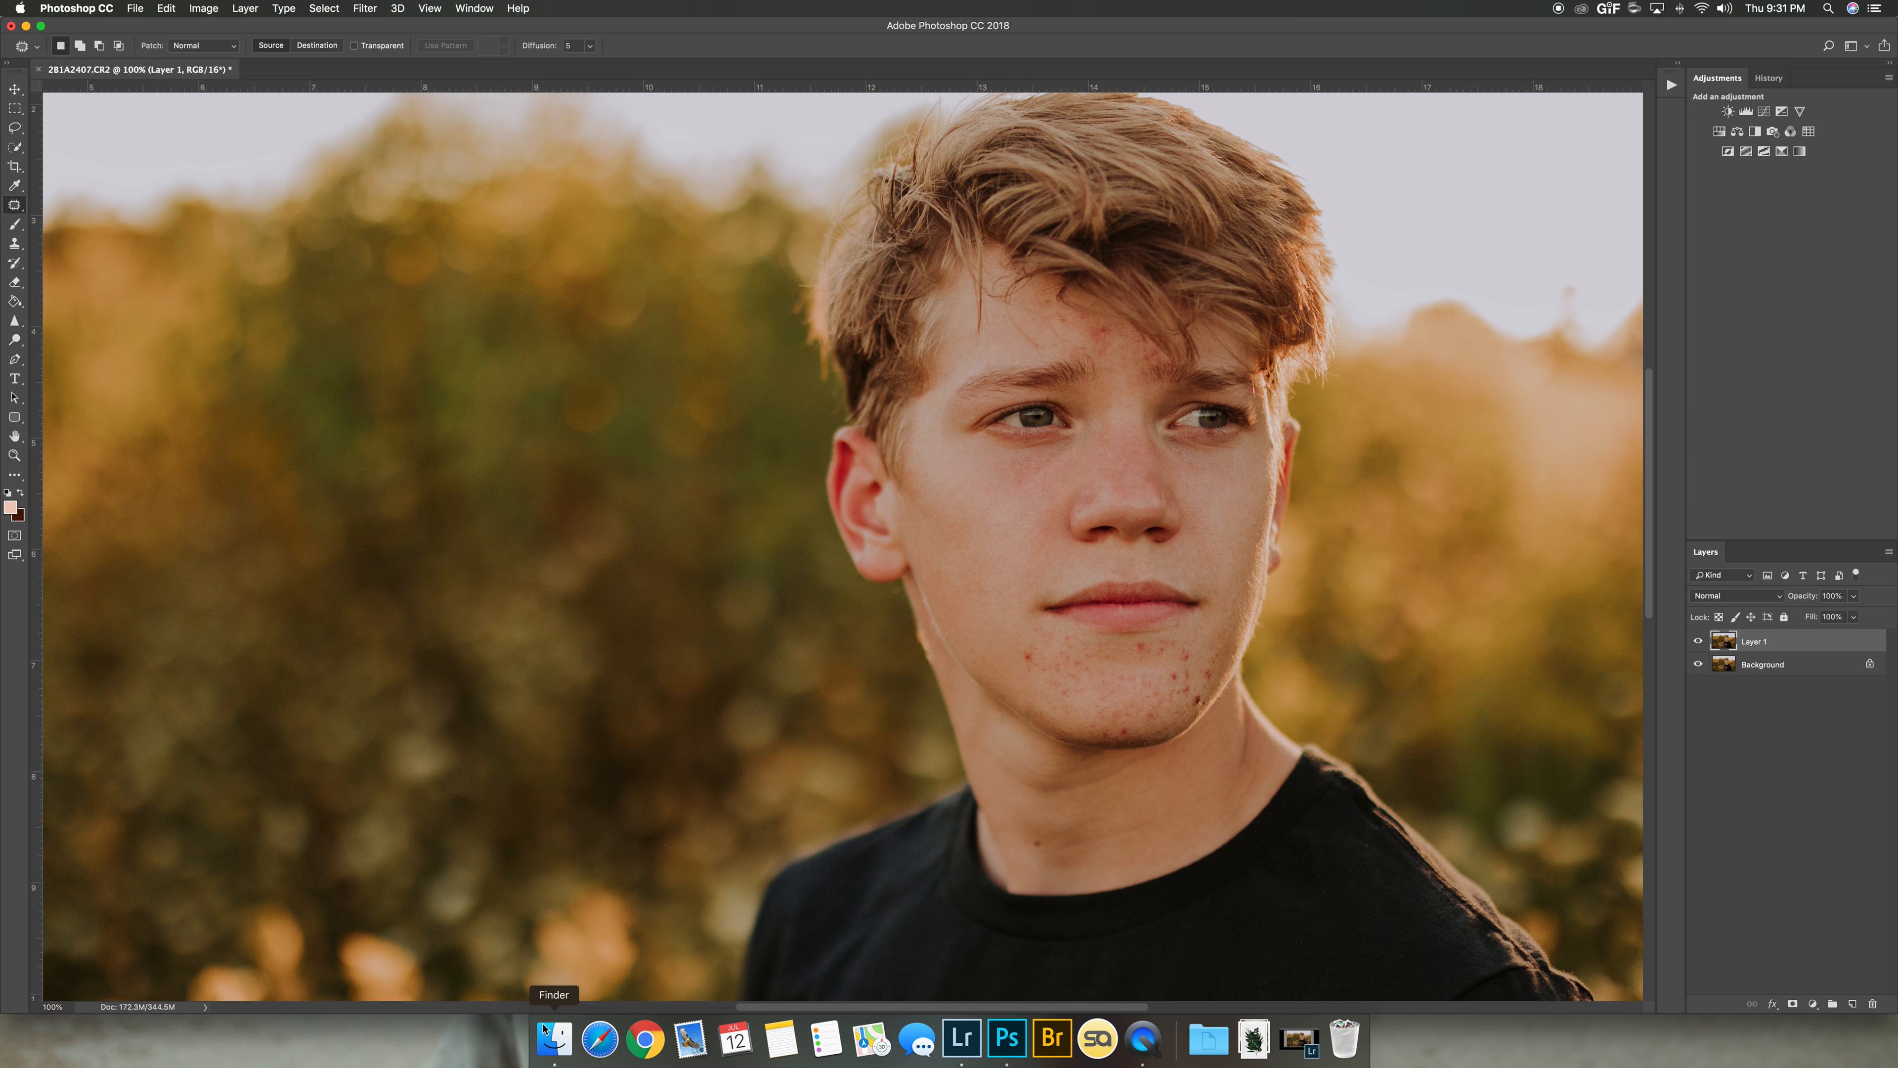
Switch to Finder and open the 2017 folder on the external drive.
{"action": "left_click", "coordinate": [553, 1037]}
{"action": "left_click", "coordinate": [632, 876]}
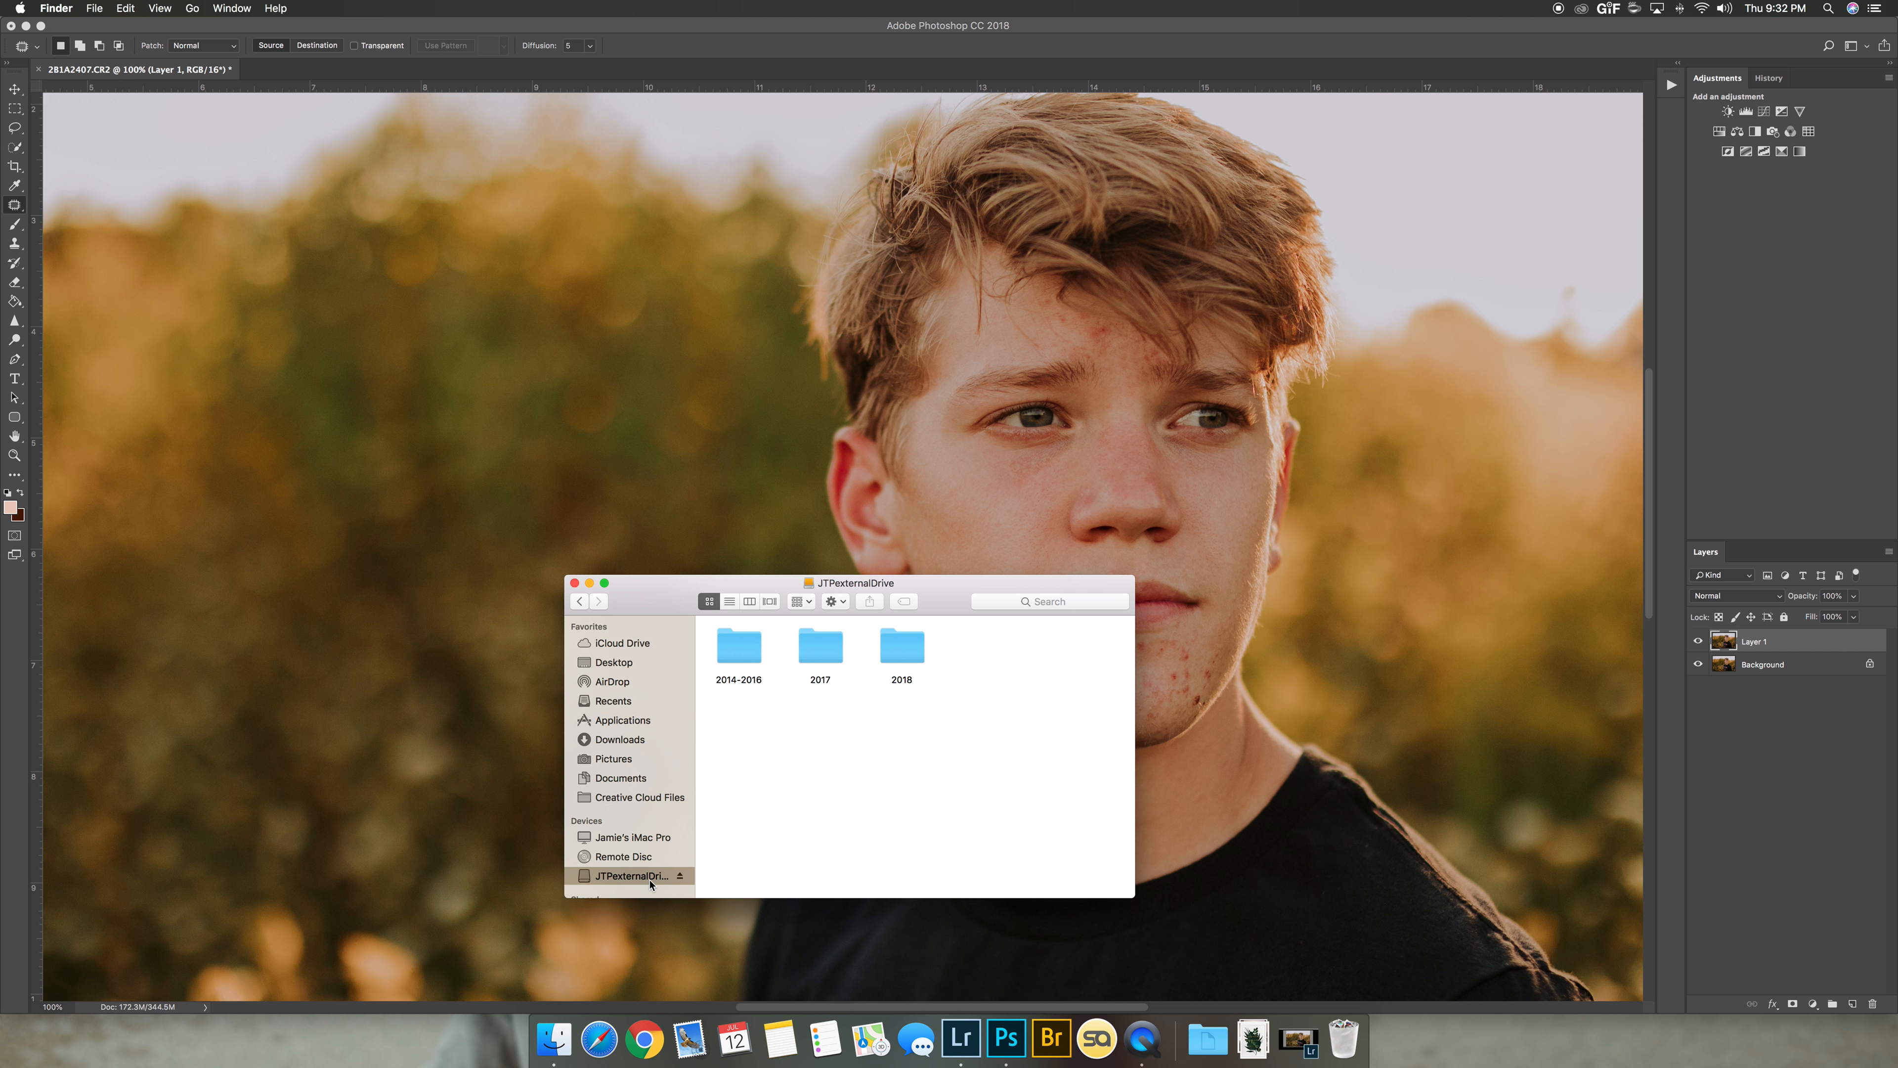
{"action": "double_click", "coordinate": [808, 638]}
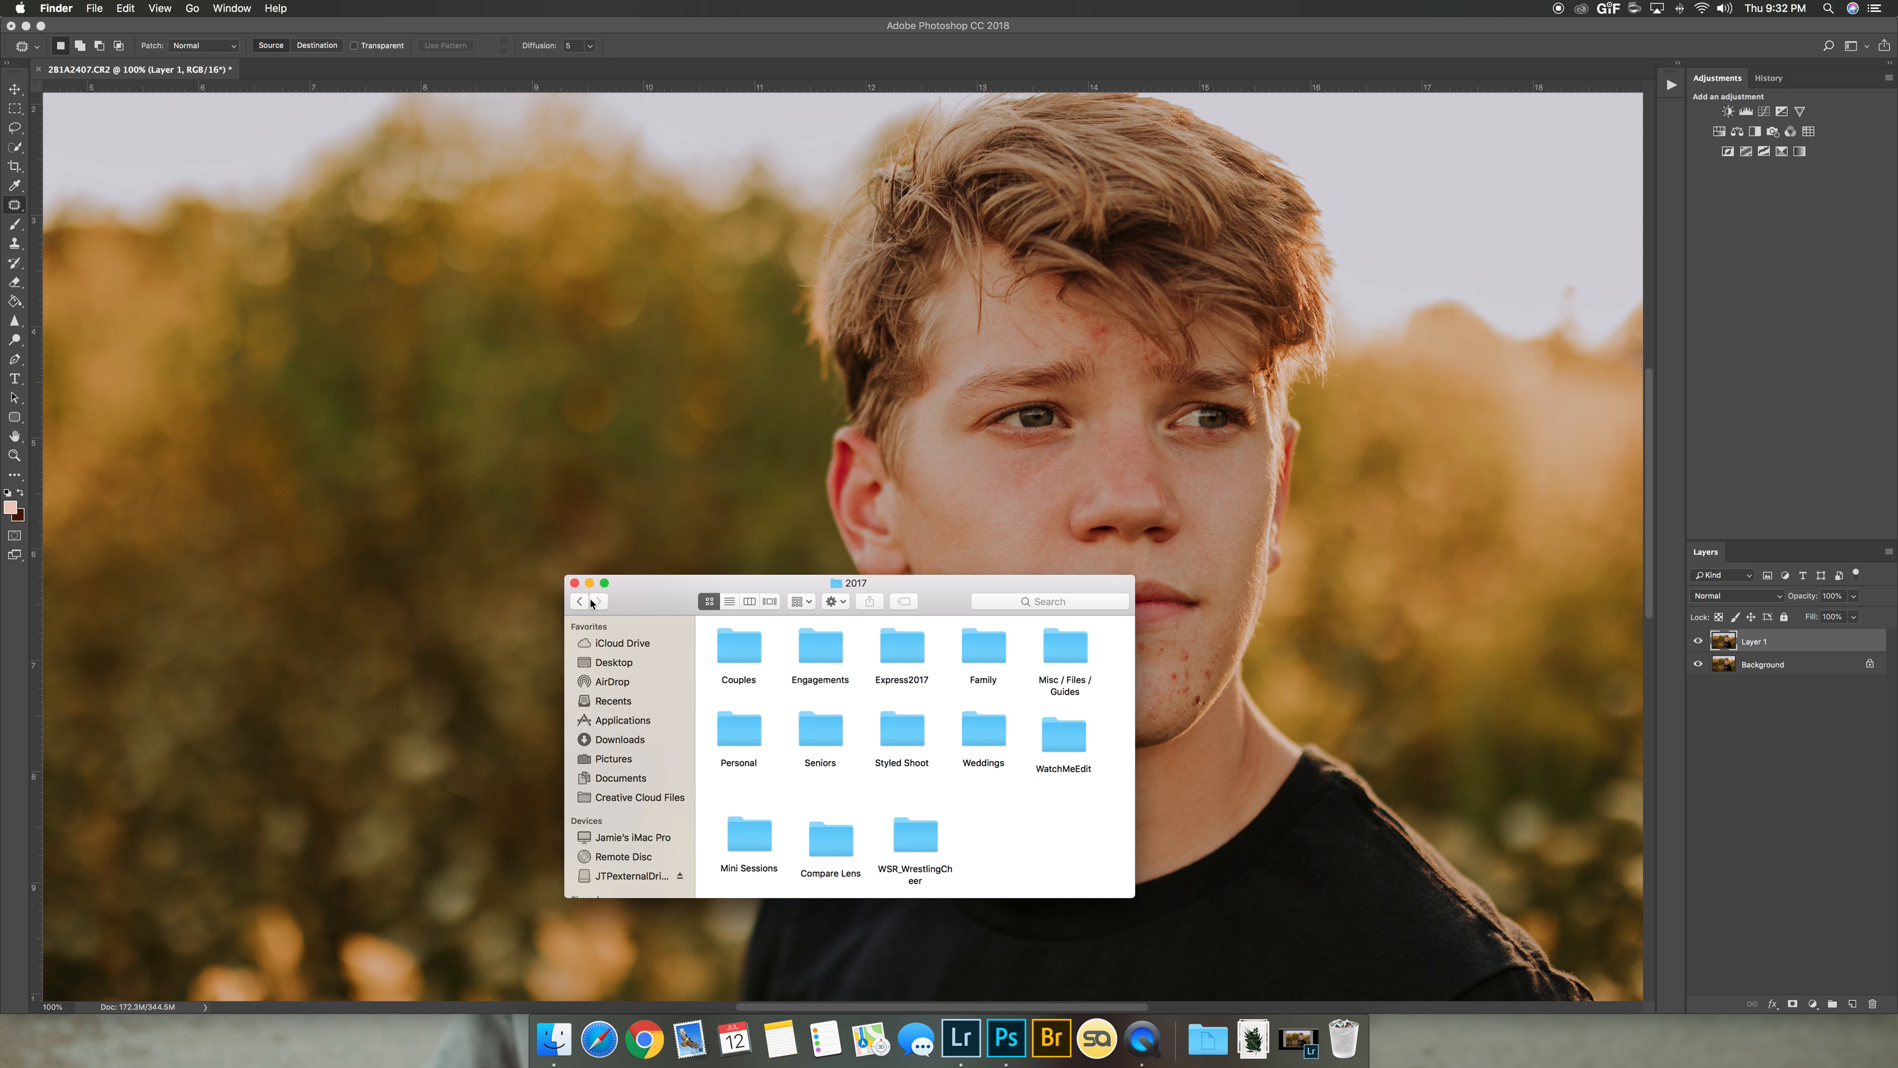
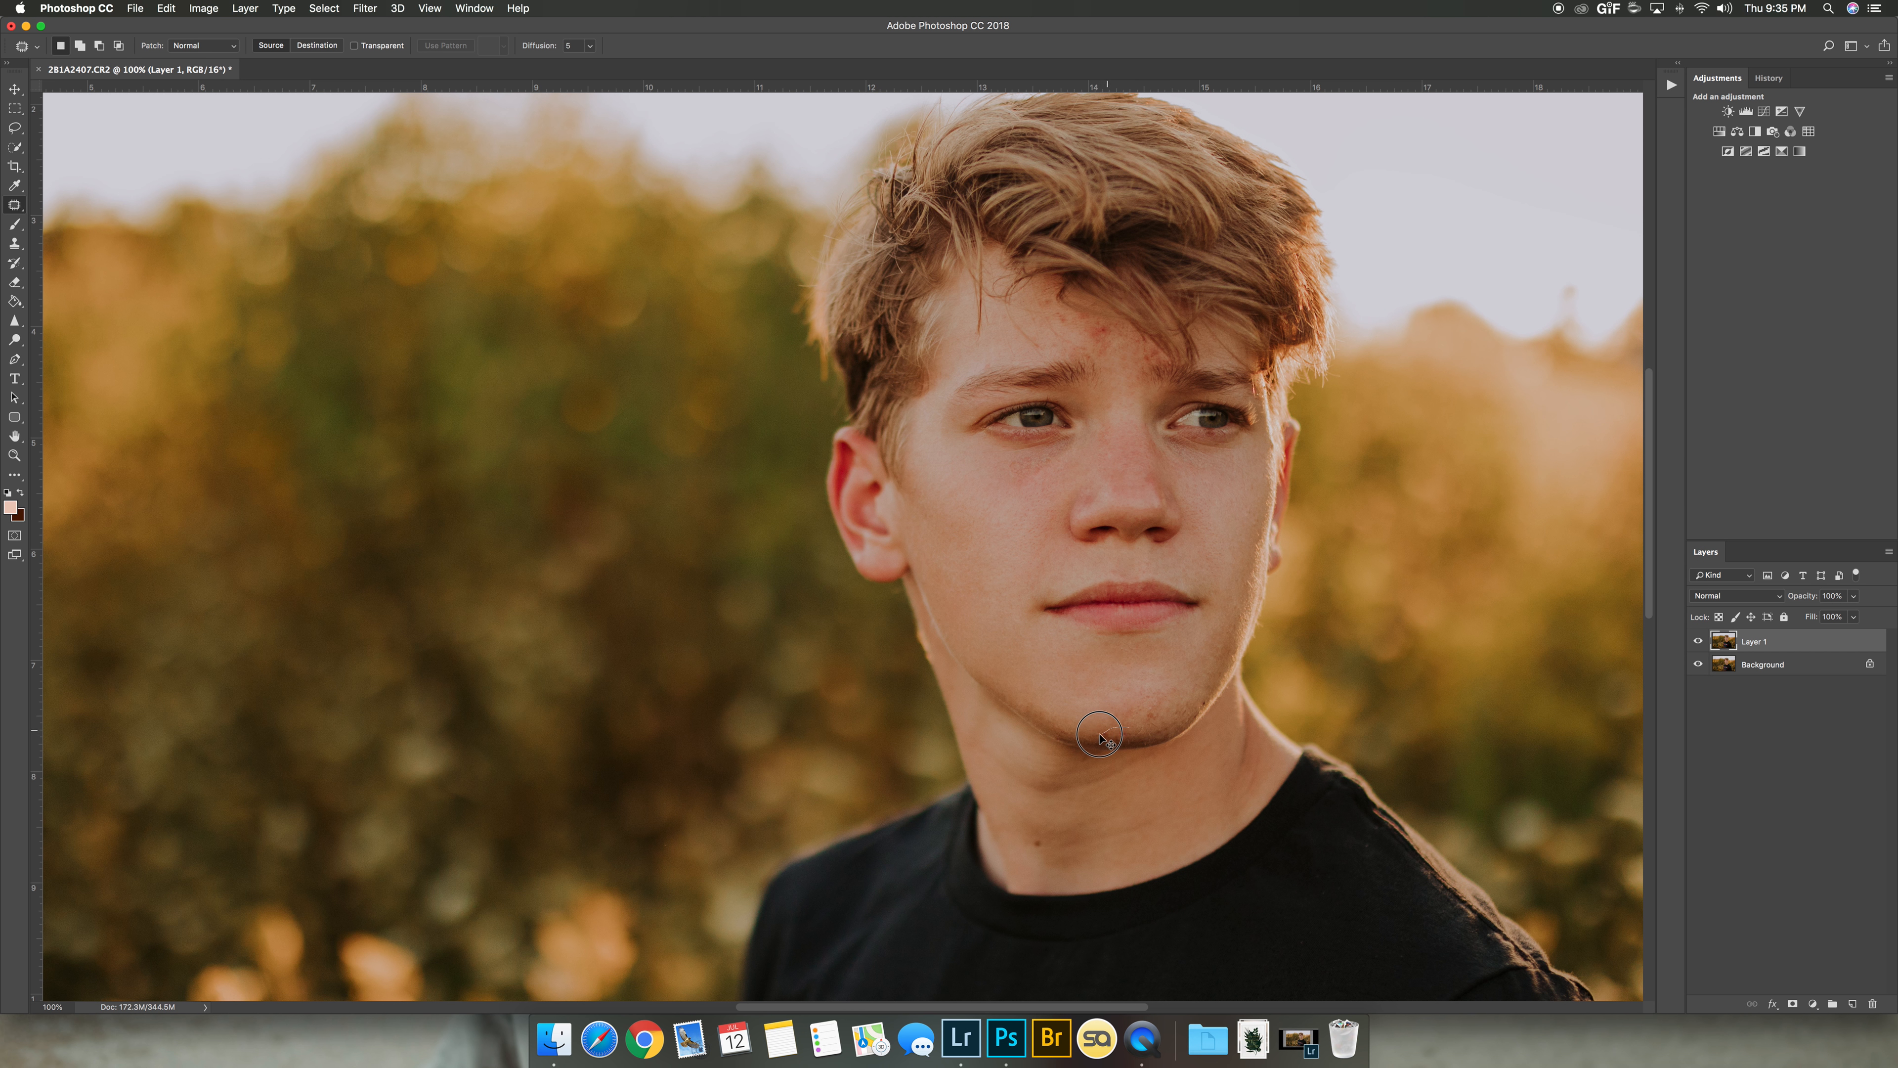
Patch the small spots along the underside of the chin.
{"action": "key", "text": "super+d"}
{"action": "mouse_move", "coordinate": [1109, 740]}
{"action": "left_mouse_down"}
{"action": "mouse_move", "coordinate": [1125, 729]}
{"action": "mouse_move", "coordinate": [1114, 740]}
{"action": "left_mouse_up"}
{"action": "key", "text": "super+d"}
{"action": "key", "text": "super+d"}
{"action": "key", "text": "super+d"}
Patch the blemishes across the front of the chin with nearby clean skin.
{"action": "left_click_drag", "start_coordinate": [1160, 710], "coordinate": [1161, 720]}
{"action": "left_click_drag", "start_coordinate": [1155, 714], "coordinate": [1165, 698]}
{"action": "key", "text": "super+d"}
{"action": "mouse_move", "coordinate": [1165, 699]}
{"action": "left_mouse_down"}
{"action": "mouse_move", "coordinate": [1112, 707]}
{"action": "mouse_move", "coordinate": [1155, 710]}
{"action": "left_mouse_up"}
{"action": "key", "text": "super+d"}
{"action": "mouse_move", "coordinate": [1136, 711]}
{"action": "left_mouse_down"}
{"action": "mouse_move", "coordinate": [1118, 704]}
{"action": "mouse_move", "coordinate": [1157, 696]}
{"action": "mouse_move", "coordinate": [1123, 684]}
{"action": "mouse_move", "coordinate": [1121, 709]}
{"action": "mouse_move", "coordinate": [1134, 698]}
{"action": "left_mouse_up"}
{"action": "key", "text": "super+d"}
{"action": "key", "text": "super+d"}
{"action": "key", "text": "super+d"}
Patch the marks just below the lower lip and on the jaw beside the chin.
{"action": "left_click_drag", "start_coordinate": [1132, 639], "coordinate": [1151, 649]}
{"action": "key", "text": "super+d"}
{"action": "mouse_move", "coordinate": [1142, 660]}
{"action": "left_mouse_down"}
{"action": "mouse_move", "coordinate": [1121, 682]}
{"action": "mouse_move", "coordinate": [1136, 670]}
{"action": "left_mouse_up"}
{"action": "key", "text": "super+d"}
{"action": "mouse_move", "coordinate": [1195, 695]}
{"action": "left_mouse_down"}
{"action": "mouse_move", "coordinate": [1162, 731]}
{"action": "mouse_move", "coordinate": [1182, 721]}
{"action": "left_mouse_up"}
{"action": "key", "text": "super+d"}
Toggle Layer 1's visibility several times to compare the retouched skin with the original photo.
{"action": "key", "text": "super+minus"}
{"action": "key", "text": "super+minus"}
{"action": "key", "text": "super+minus"}
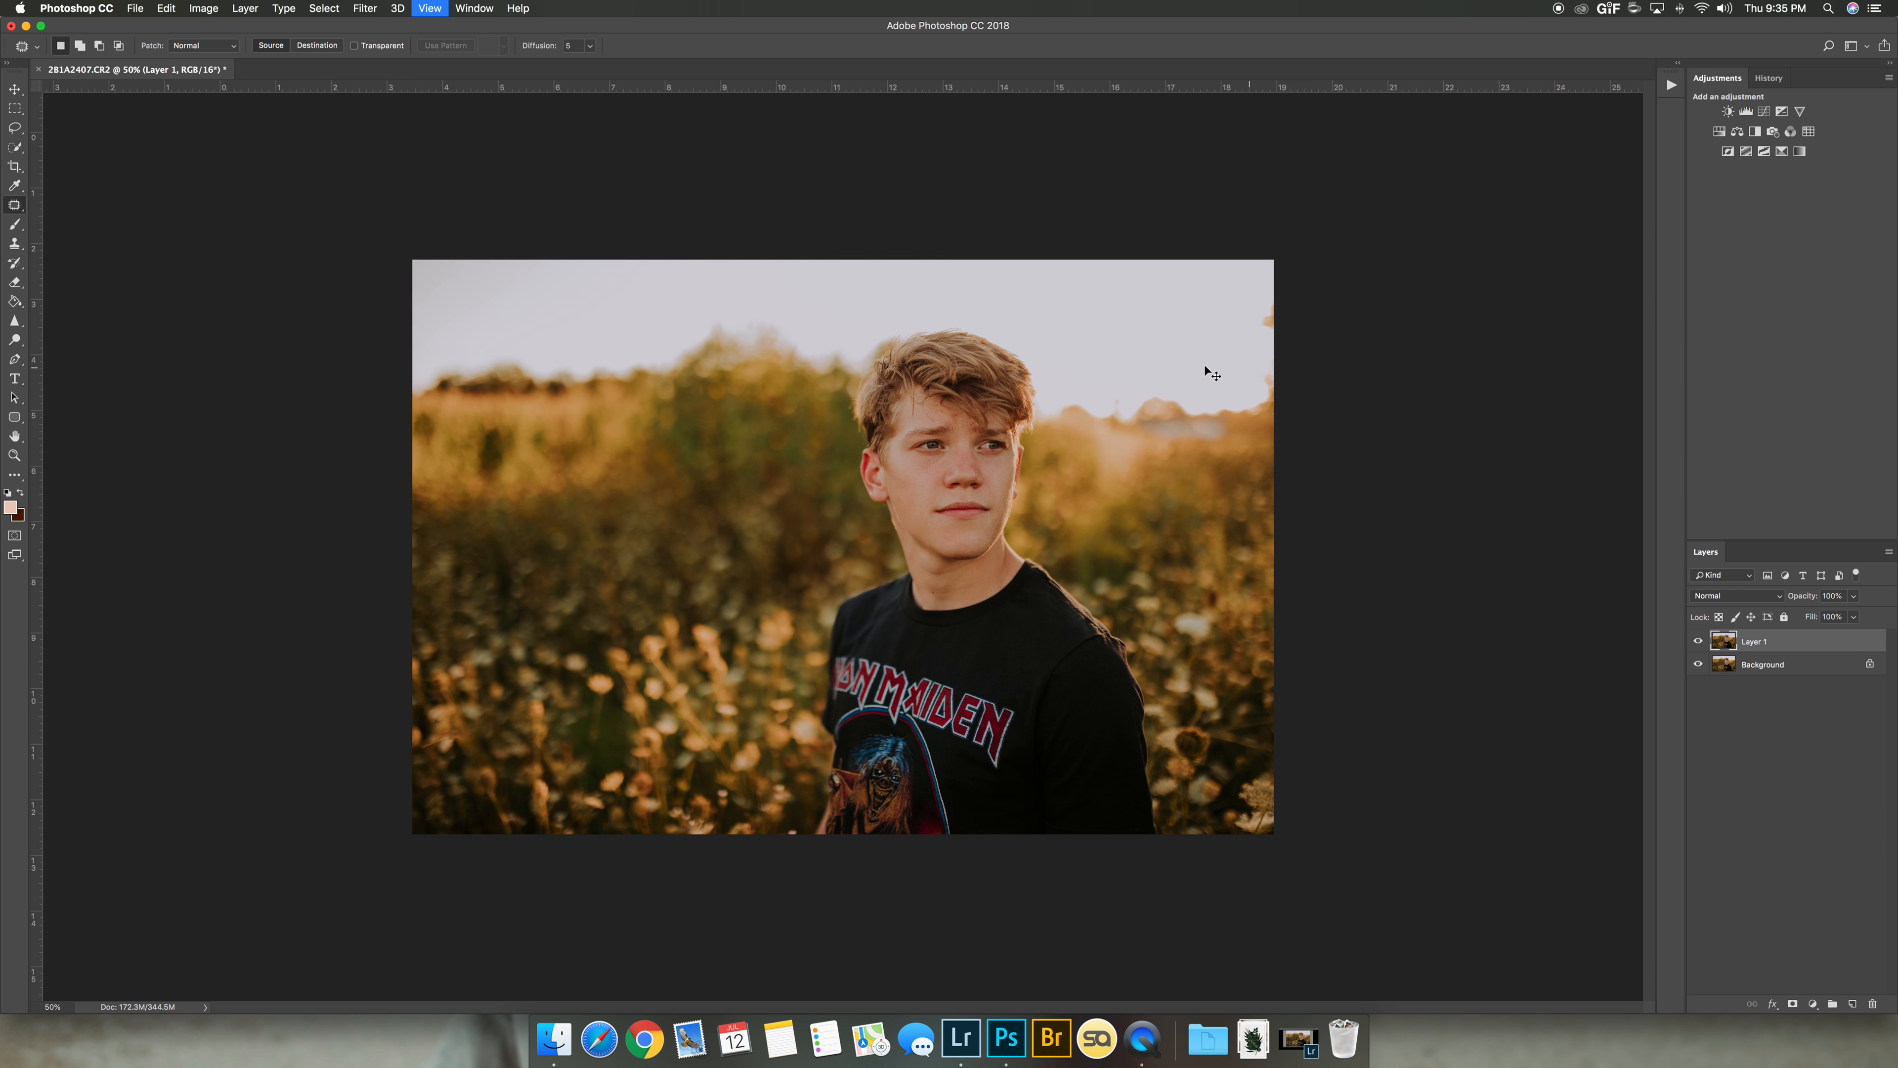
{"action": "key", "text": "super+plus"}
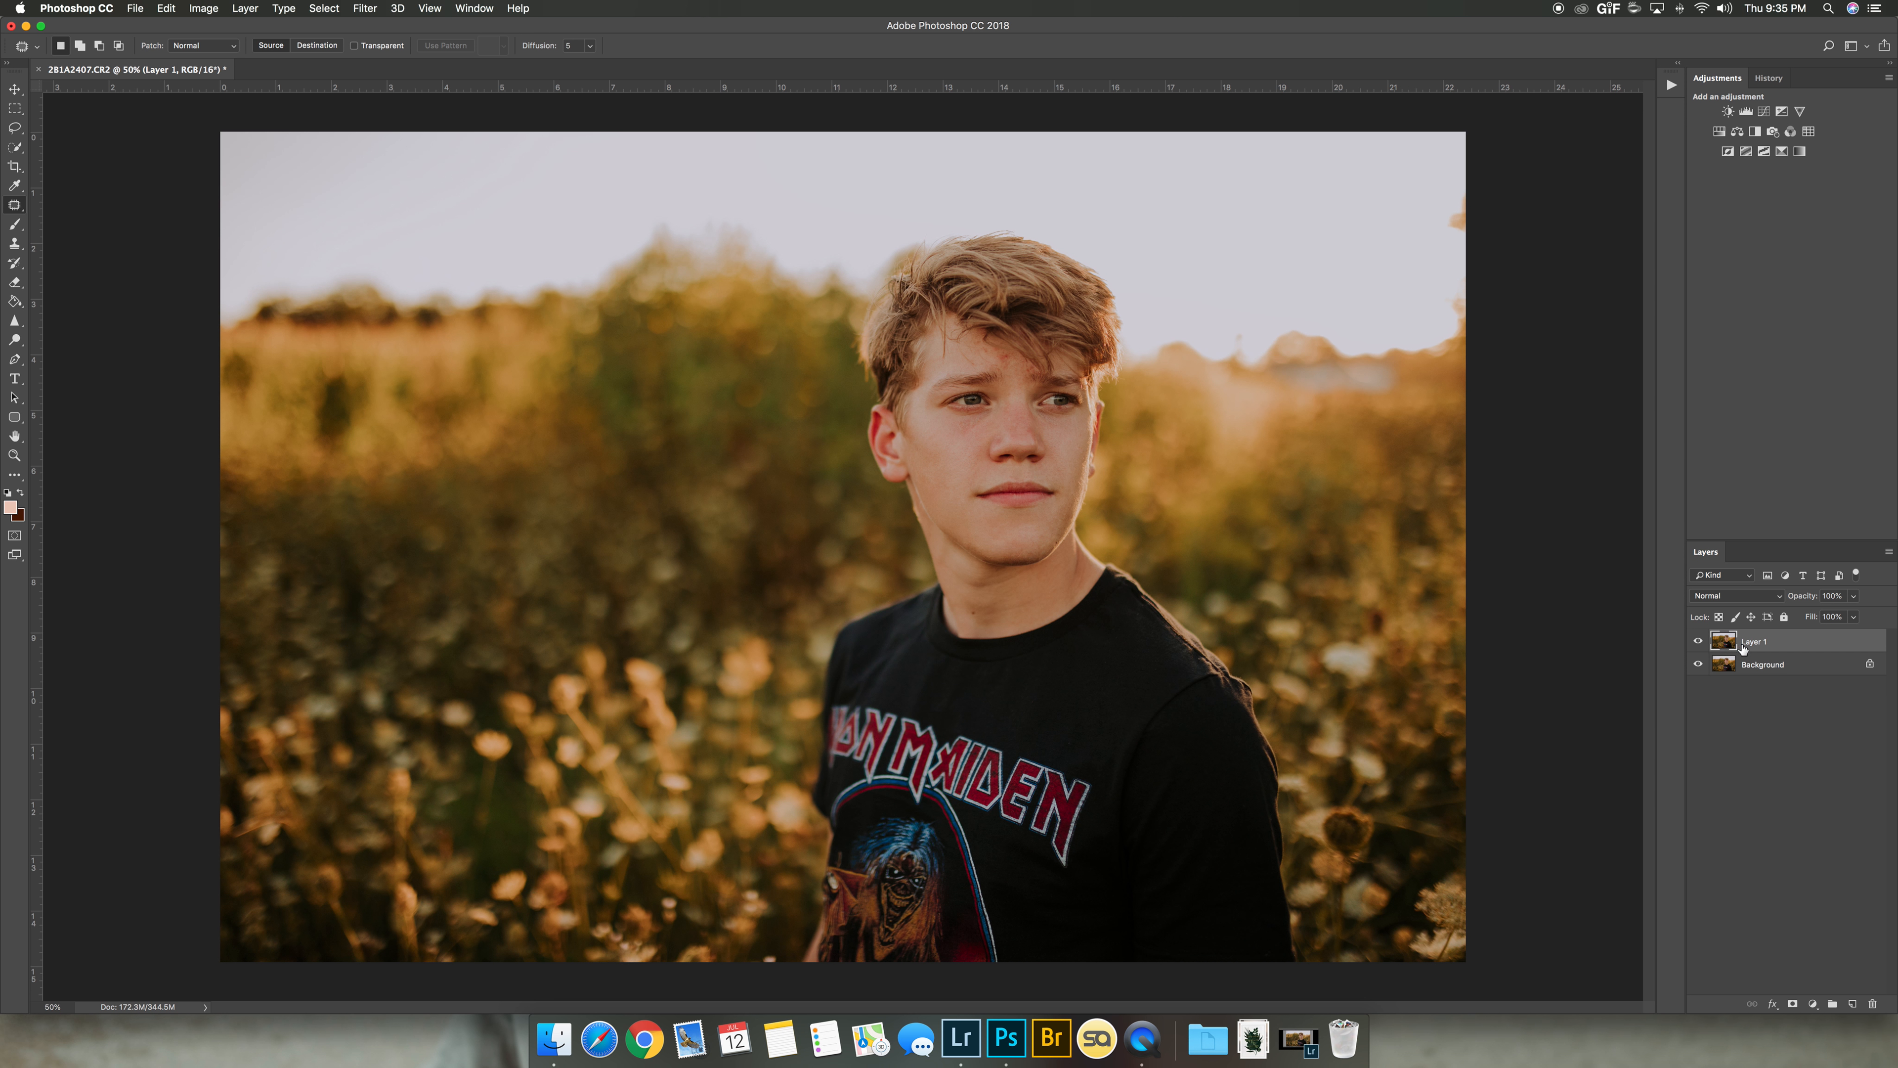
{"action": "left_click", "coordinate": [1699, 643]}
{"action": "left_click", "coordinate": [1699, 643]}
{"action": "left_click", "coordinate": [1698, 645]}
{"action": "left_click", "coordinate": [1699, 645]}
{"action": "left_click", "coordinate": [1698, 645]}
{"action": "left_click", "coordinate": [1699, 646]}
Switch to the Clone Stamp tool and sample clean skin on the cheek below the left eye.
{"action": "key", "text": "super+plus"}
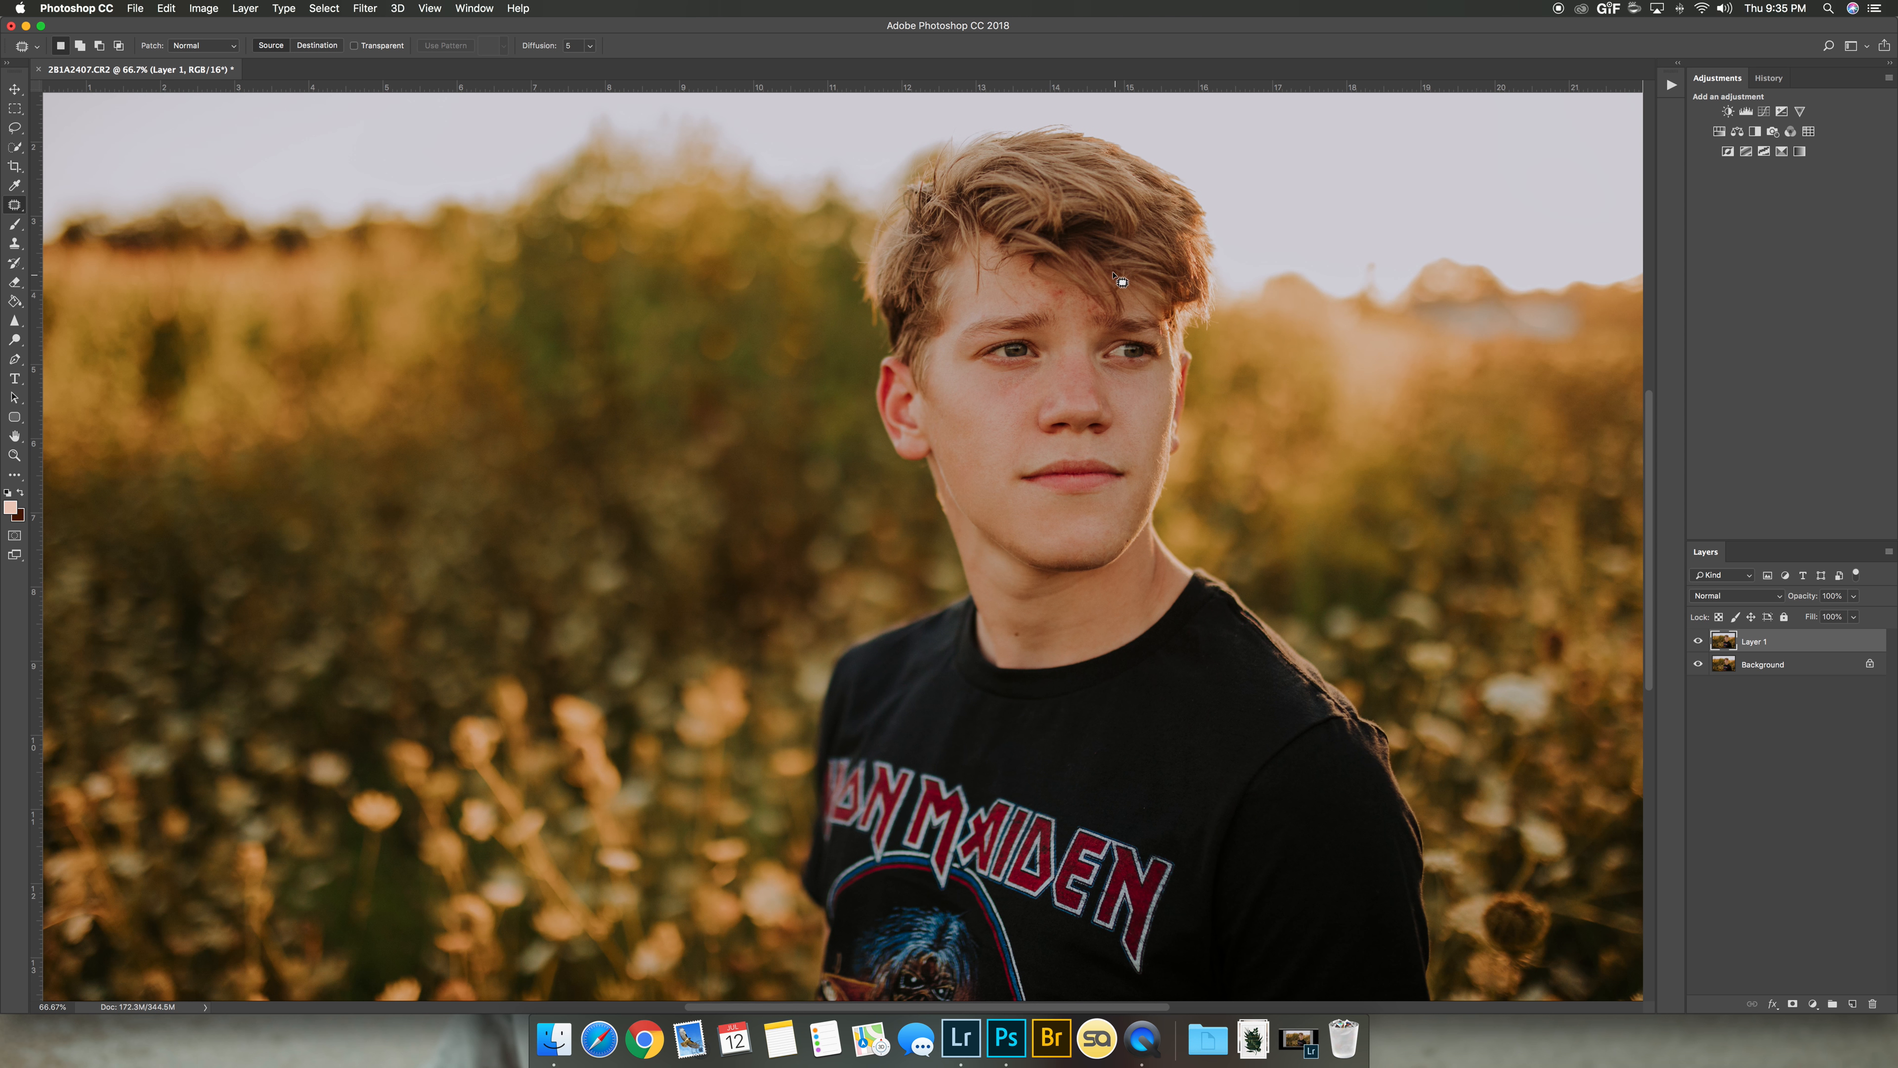
{"action": "key", "text": "super+plus"}
{"action": "scroll", "coordinate": [1091, 323], "scroll_direction": "up", "scroll_amount": 5}
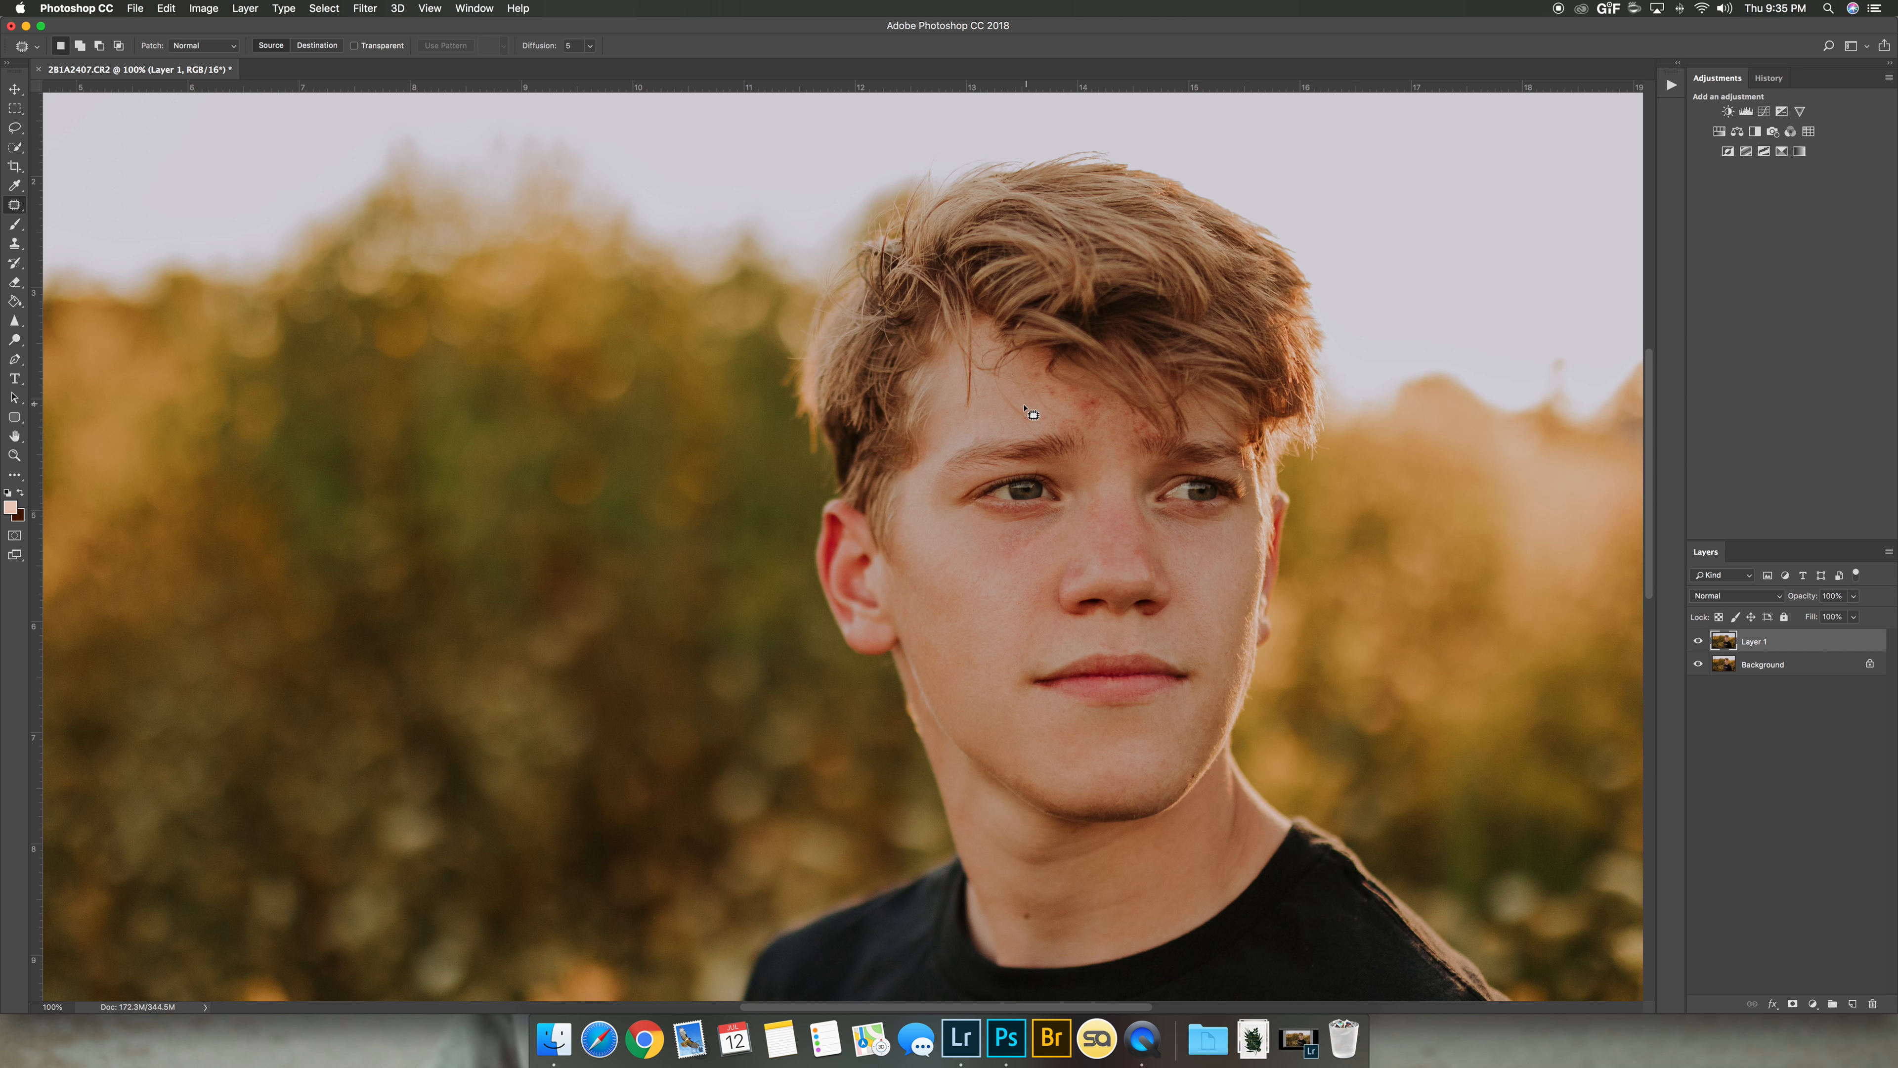
{"action": "key", "text": "s"}
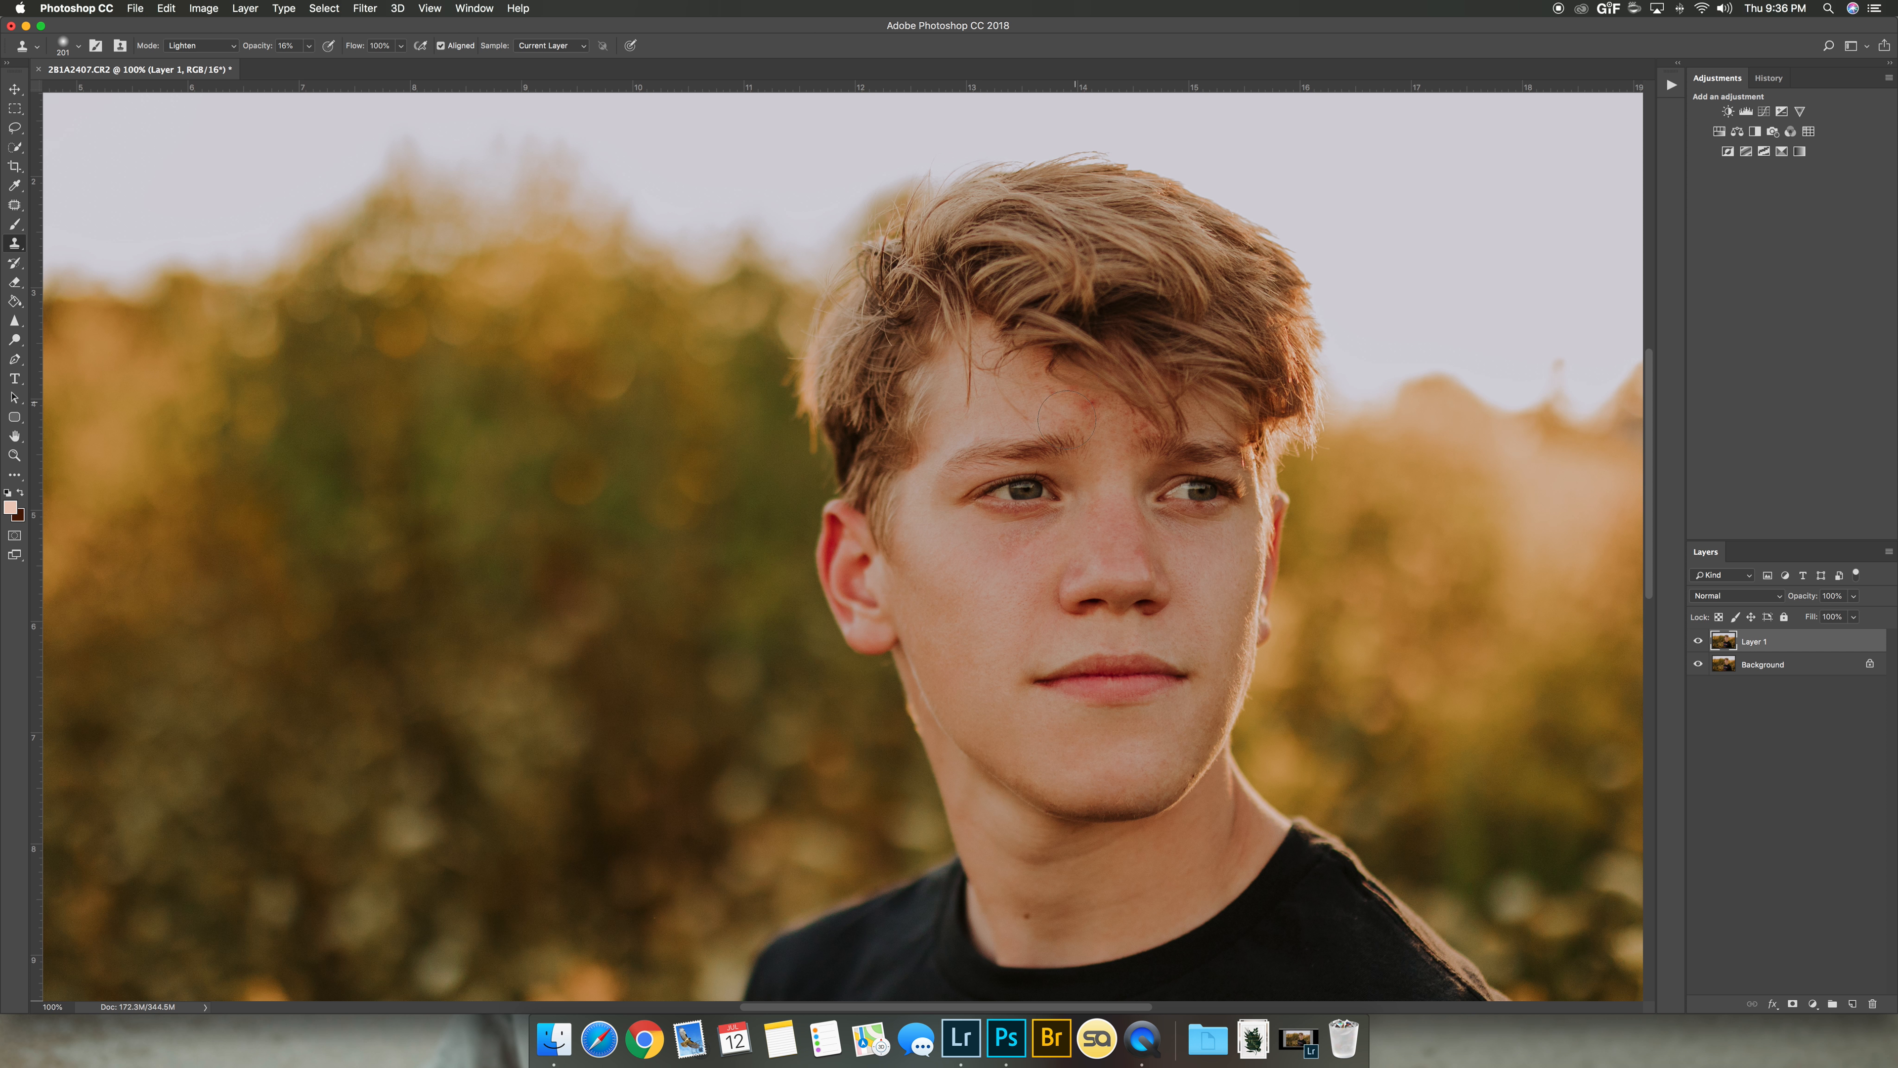
{"action": "left_click", "coordinate": [1011, 529], "text": "alt"}
{"action": "left_click", "coordinate": [1006, 577], "text": "alt"}
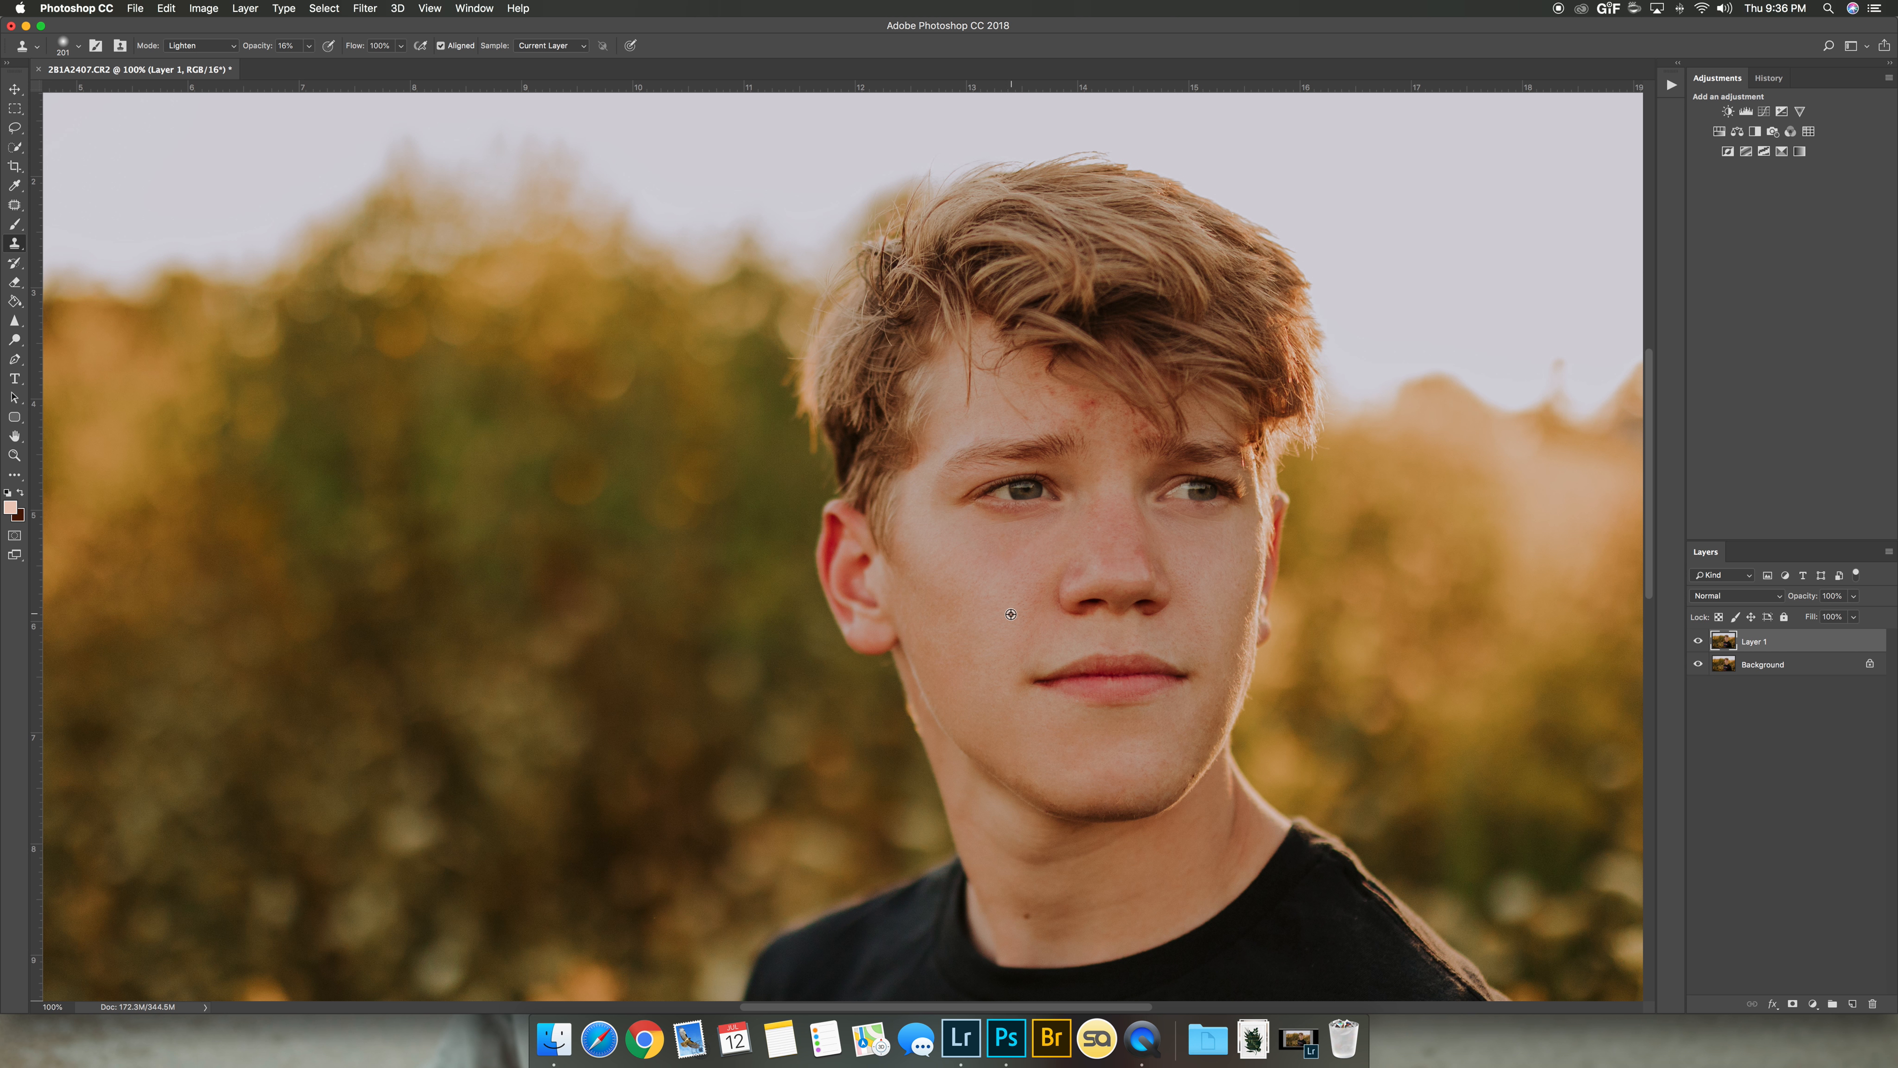
{"action": "key", "text": "super+z"}
Lighten the skin under both eyes and beside the nose using a smaller Clone Stamp brush sampled from the cheek.
{"action": "key", "text": "super+equal"}
{"action": "right_click", "coordinate": [1282, 500]}
{"action": "left_click_drag", "start_coordinate": [1416, 535], "coordinate": [1389, 535]}
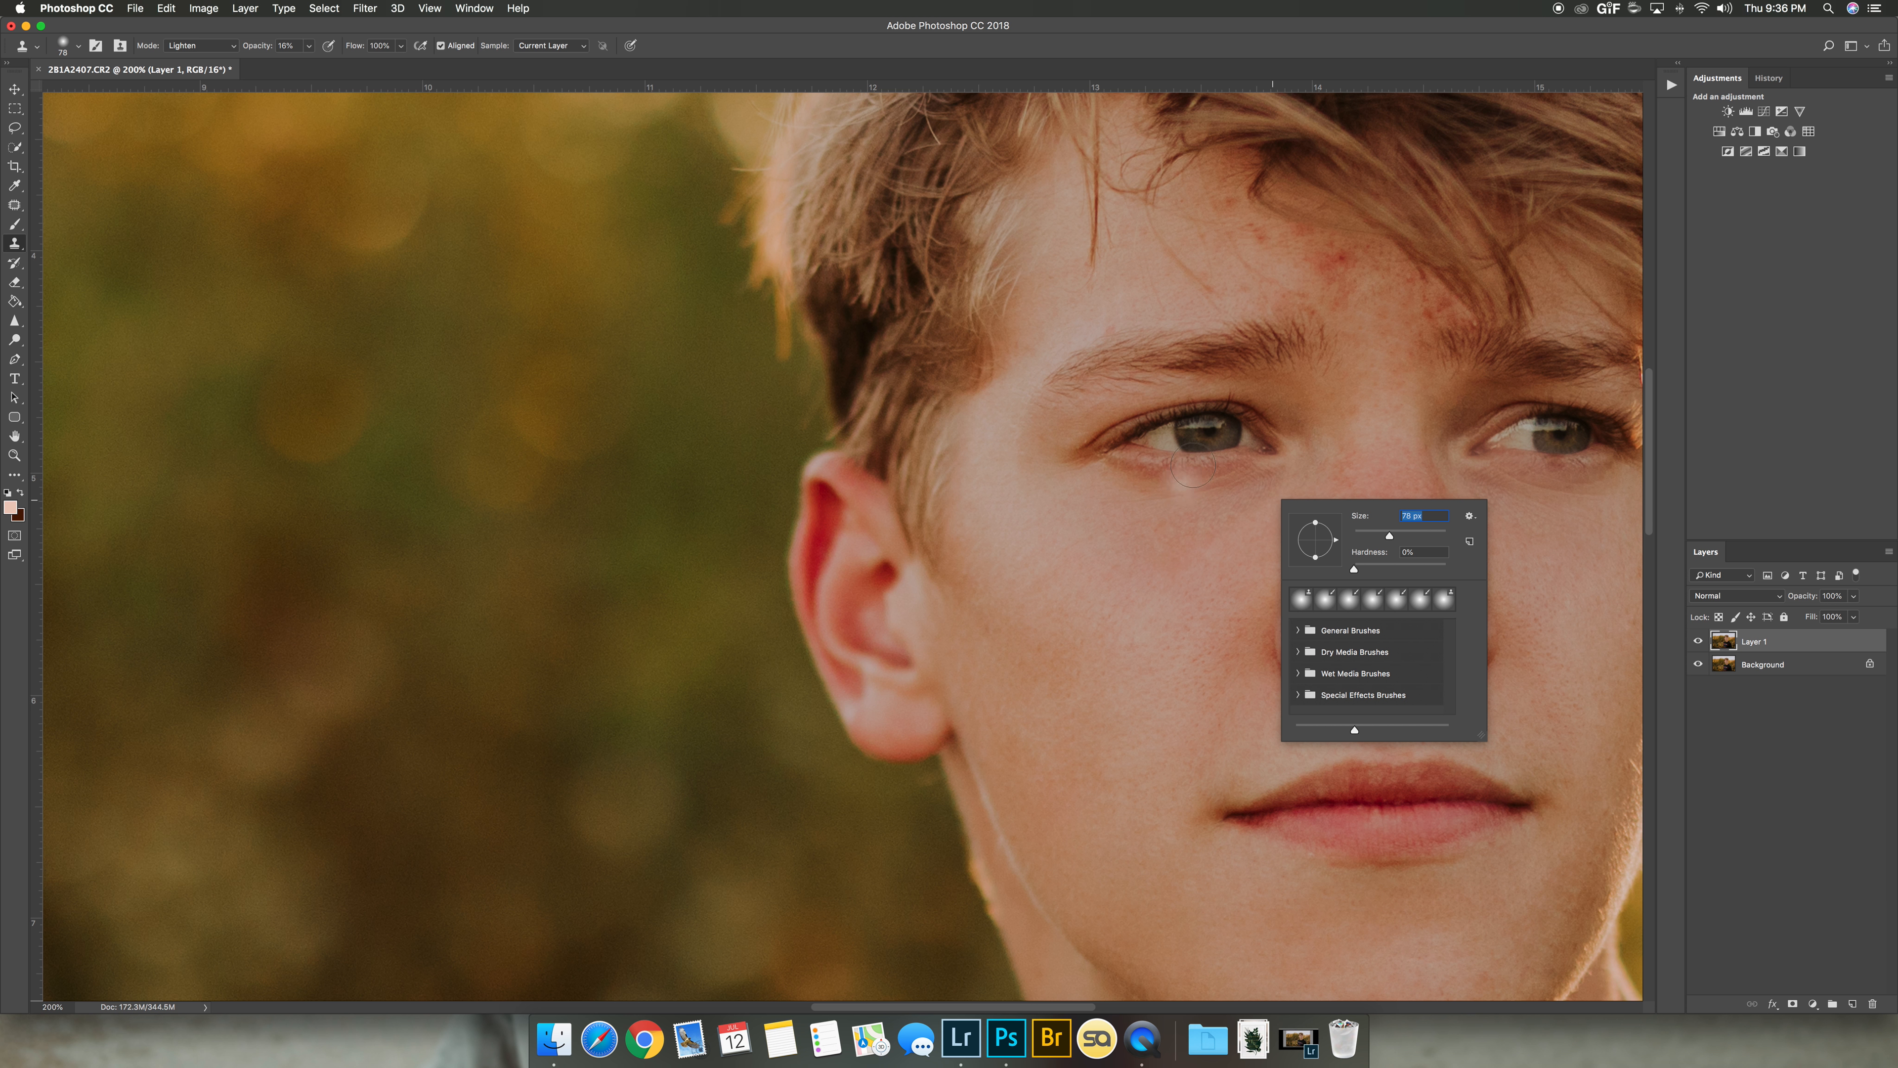
{"action": "left_click", "coordinate": [1152, 609], "text": "alt"}
{"action": "mouse_move", "coordinate": [1174, 479]}
{"action": "left_mouse_down"}
{"action": "mouse_move", "coordinate": [1123, 477]}
{"action": "mouse_move", "coordinate": [1188, 480]}
{"action": "mouse_move", "coordinate": [1233, 449]}
{"action": "left_mouse_up"}
{"action": "mouse_move", "coordinate": [1542, 485]}
{"action": "left_mouse_down"}
{"action": "mouse_move", "coordinate": [1590, 469]}
{"action": "mouse_move", "coordinate": [1488, 467]}
{"action": "mouse_move", "coordinate": [1546, 497]}
{"action": "left_mouse_up"}
{"action": "left_click_drag", "start_coordinate": [1495, 610], "coordinate": [1466, 620]}
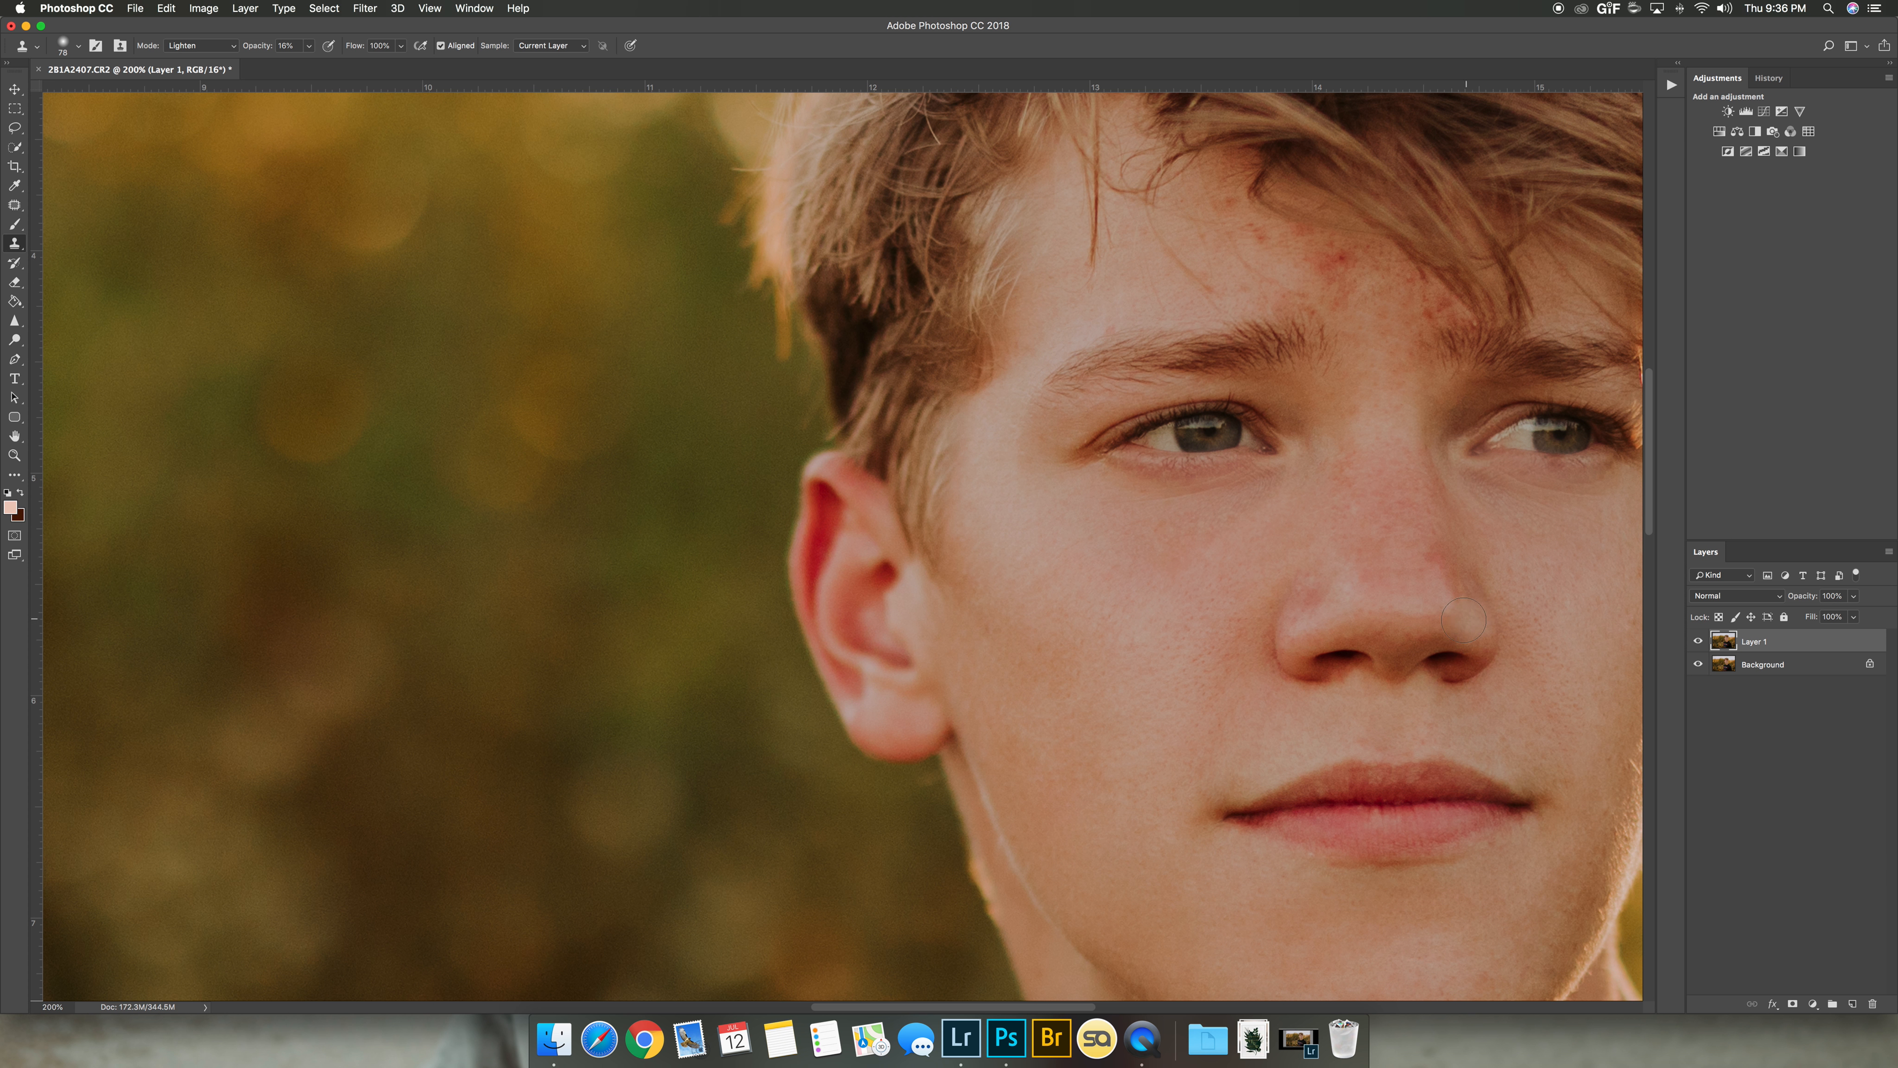
Add a layer mask to Layer 1 and make the mask active.
{"action": "left_click", "coordinate": [1793, 1004]}
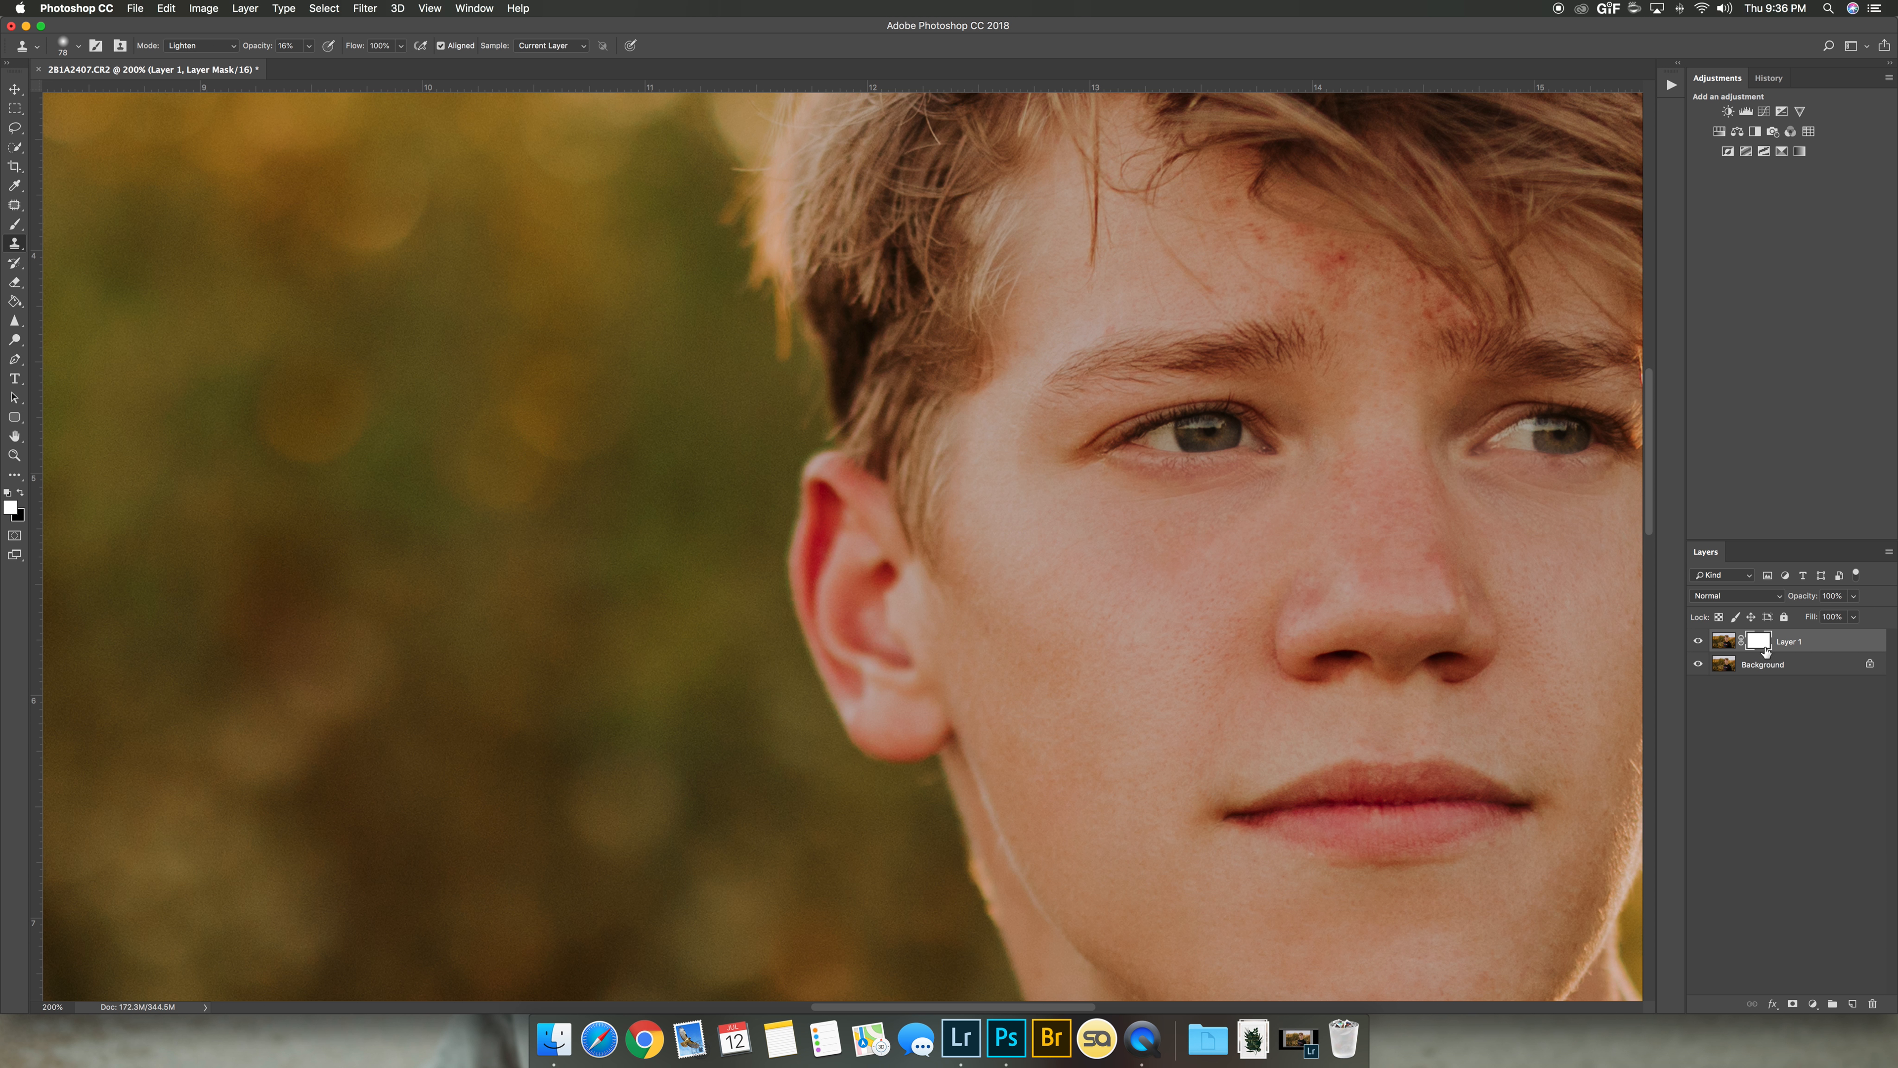
{"action": "left_click", "coordinate": [1753, 665]}
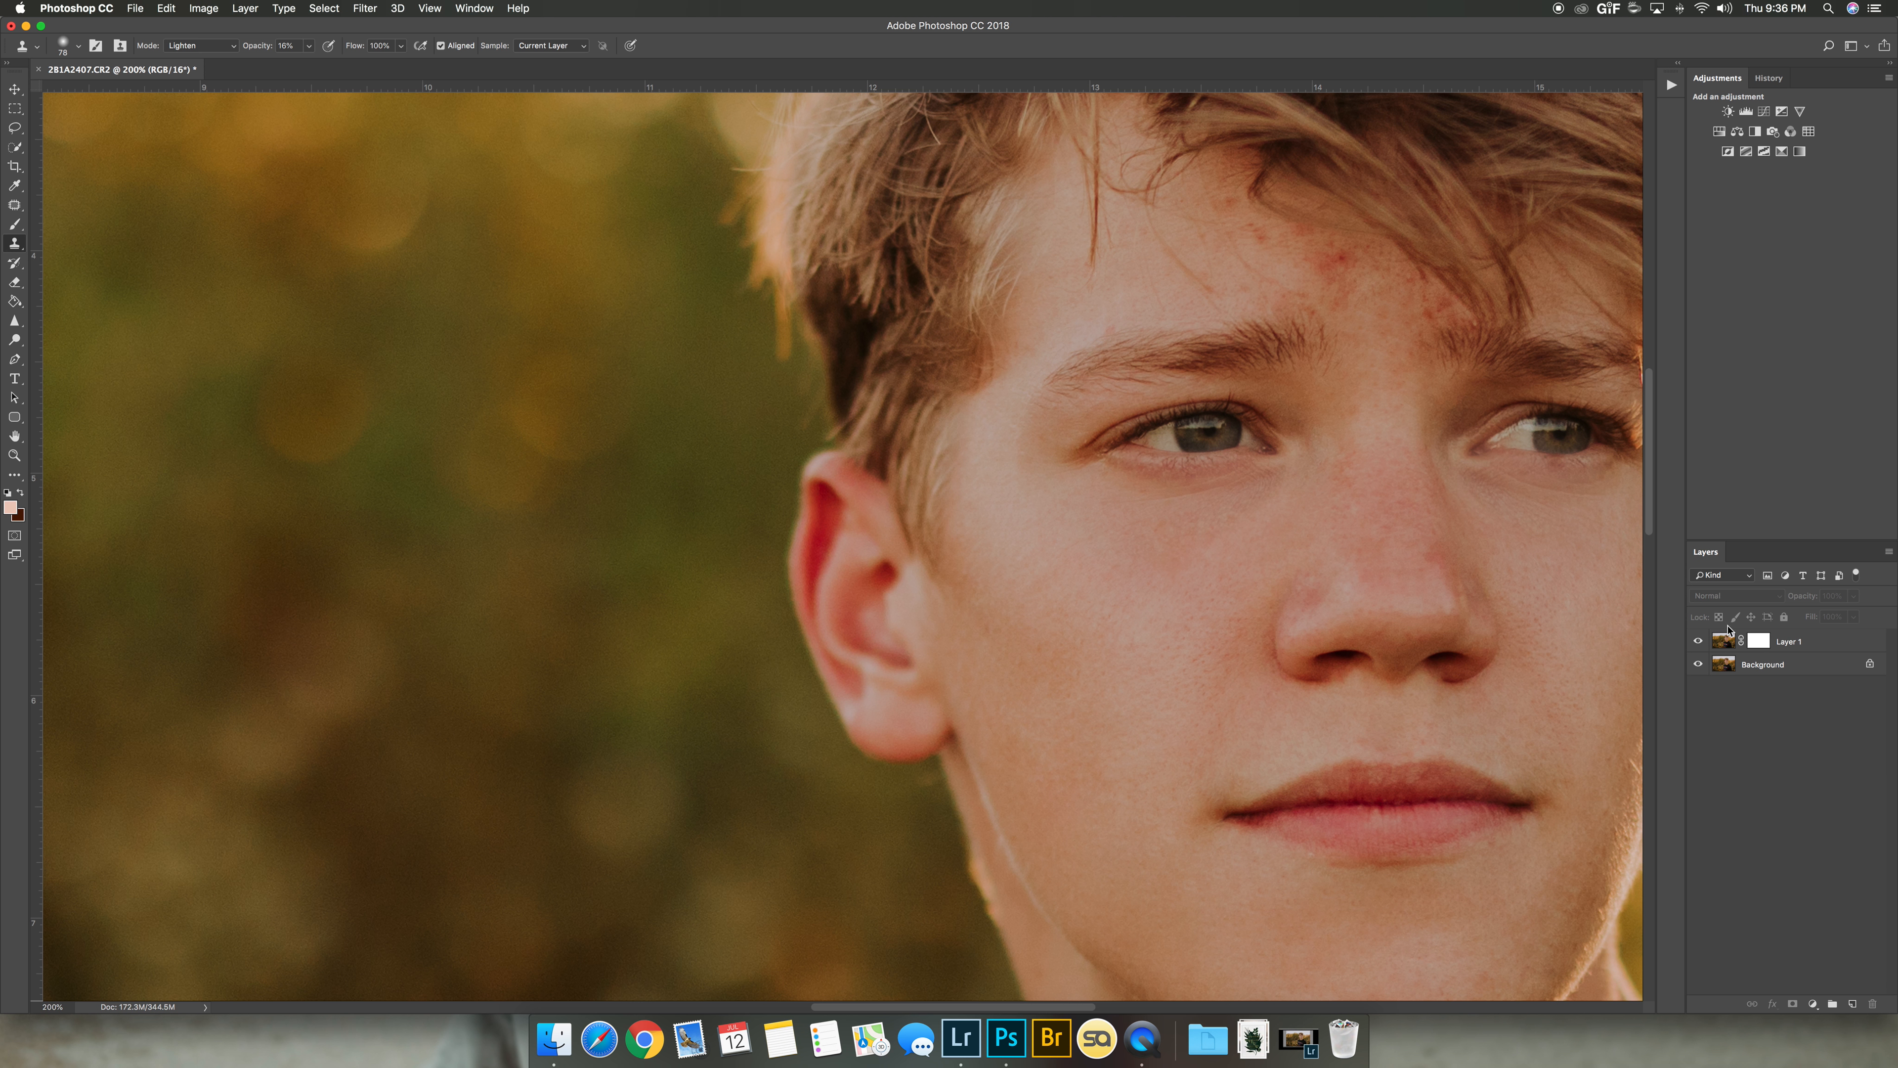
{"action": "left_click", "coordinate": [1758, 641]}
Set up the Brush tool with black as foreground colour, a 44 px size and 100% opacity.
{"action": "key", "text": "b"}
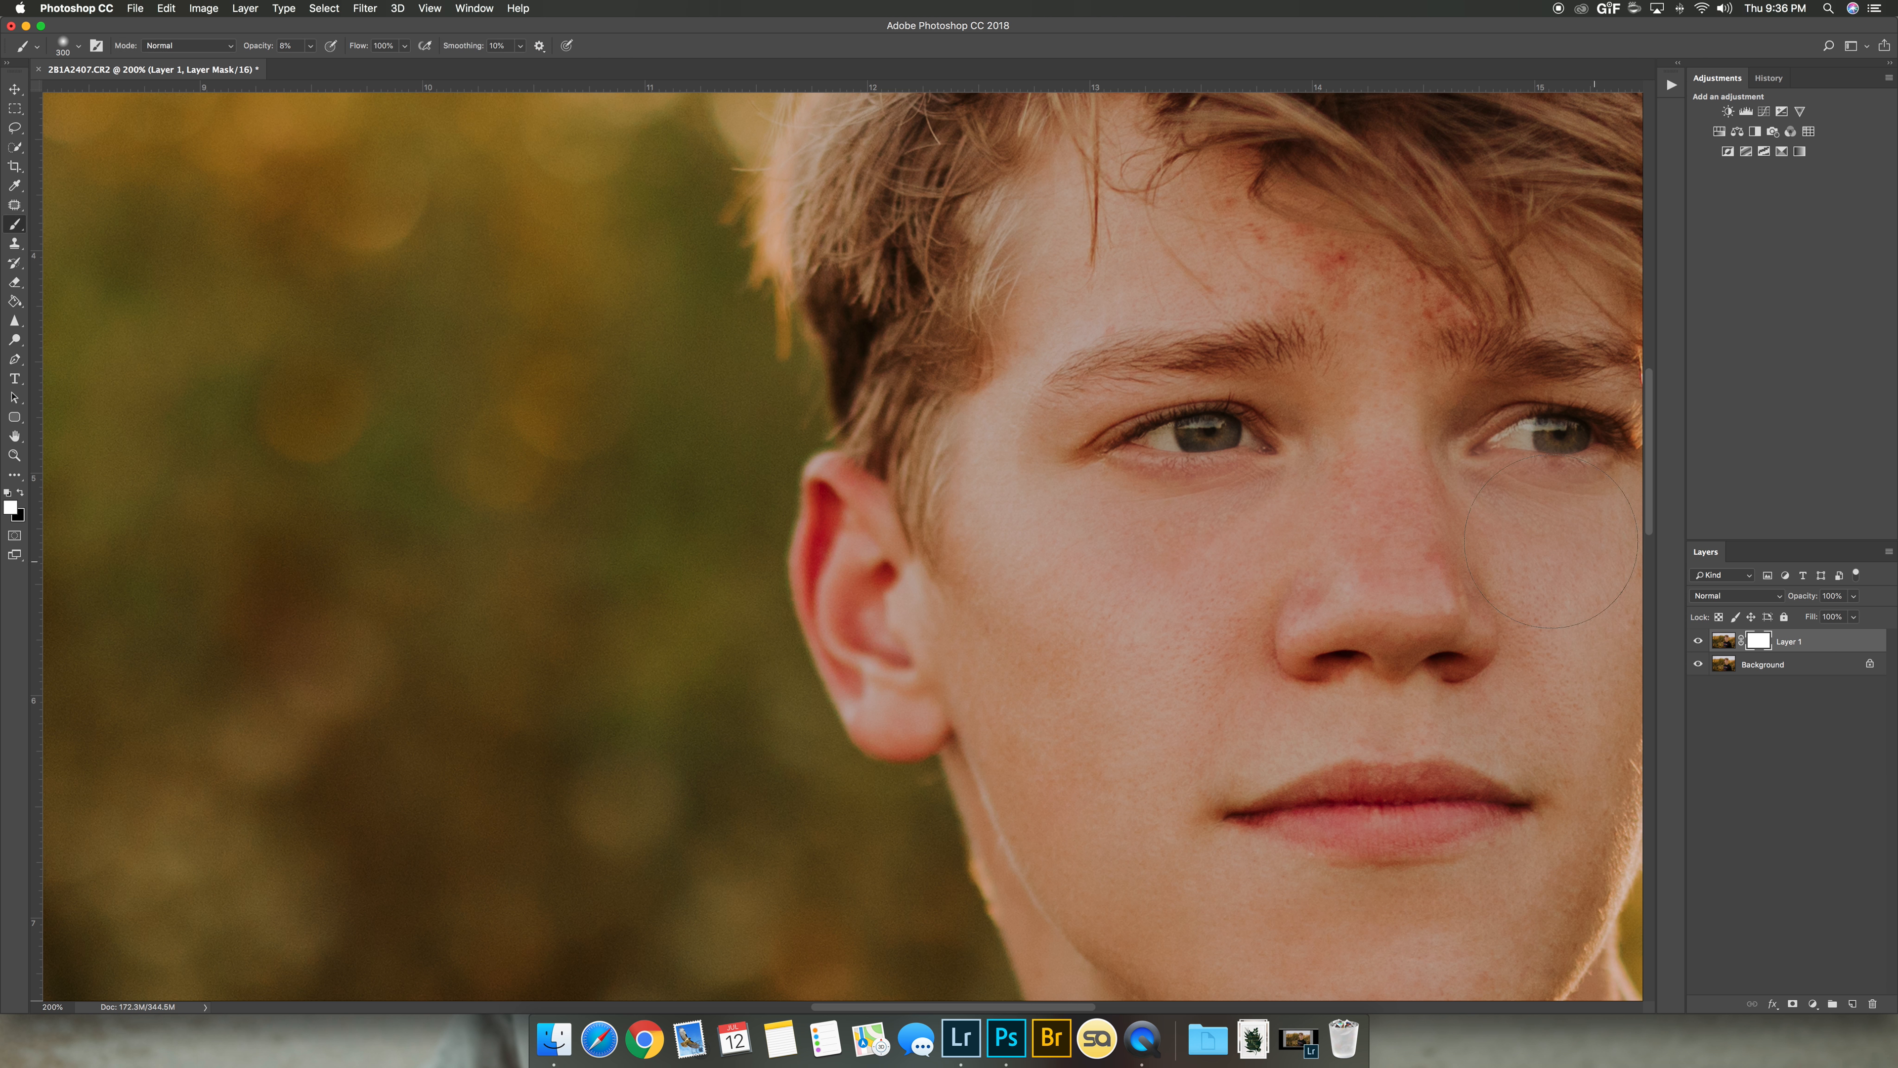
{"action": "key", "text": "x"}
{"action": "right_click", "coordinate": [1291, 395]}
{"action": "mouse_move", "coordinate": [1438, 430]}
{"action": "left_mouse_down"}
{"action": "mouse_move", "coordinate": [1401, 428]}
{"action": "mouse_move", "coordinate": [1390, 462]}
{"action": "mouse_move", "coordinate": [1394, 432]}
{"action": "left_mouse_up"}
{"action": "key", "text": "Return"}
{"action": "mouse_move", "coordinate": [310, 45]}
{"action": "left_mouse_down"}
{"action": "mouse_move", "coordinate": [326, 63]}
{"action": "mouse_move", "coordinate": [522, 55]}
{"action": "mouse_move", "coordinate": [661, 27]}
{"action": "left_mouse_up"}
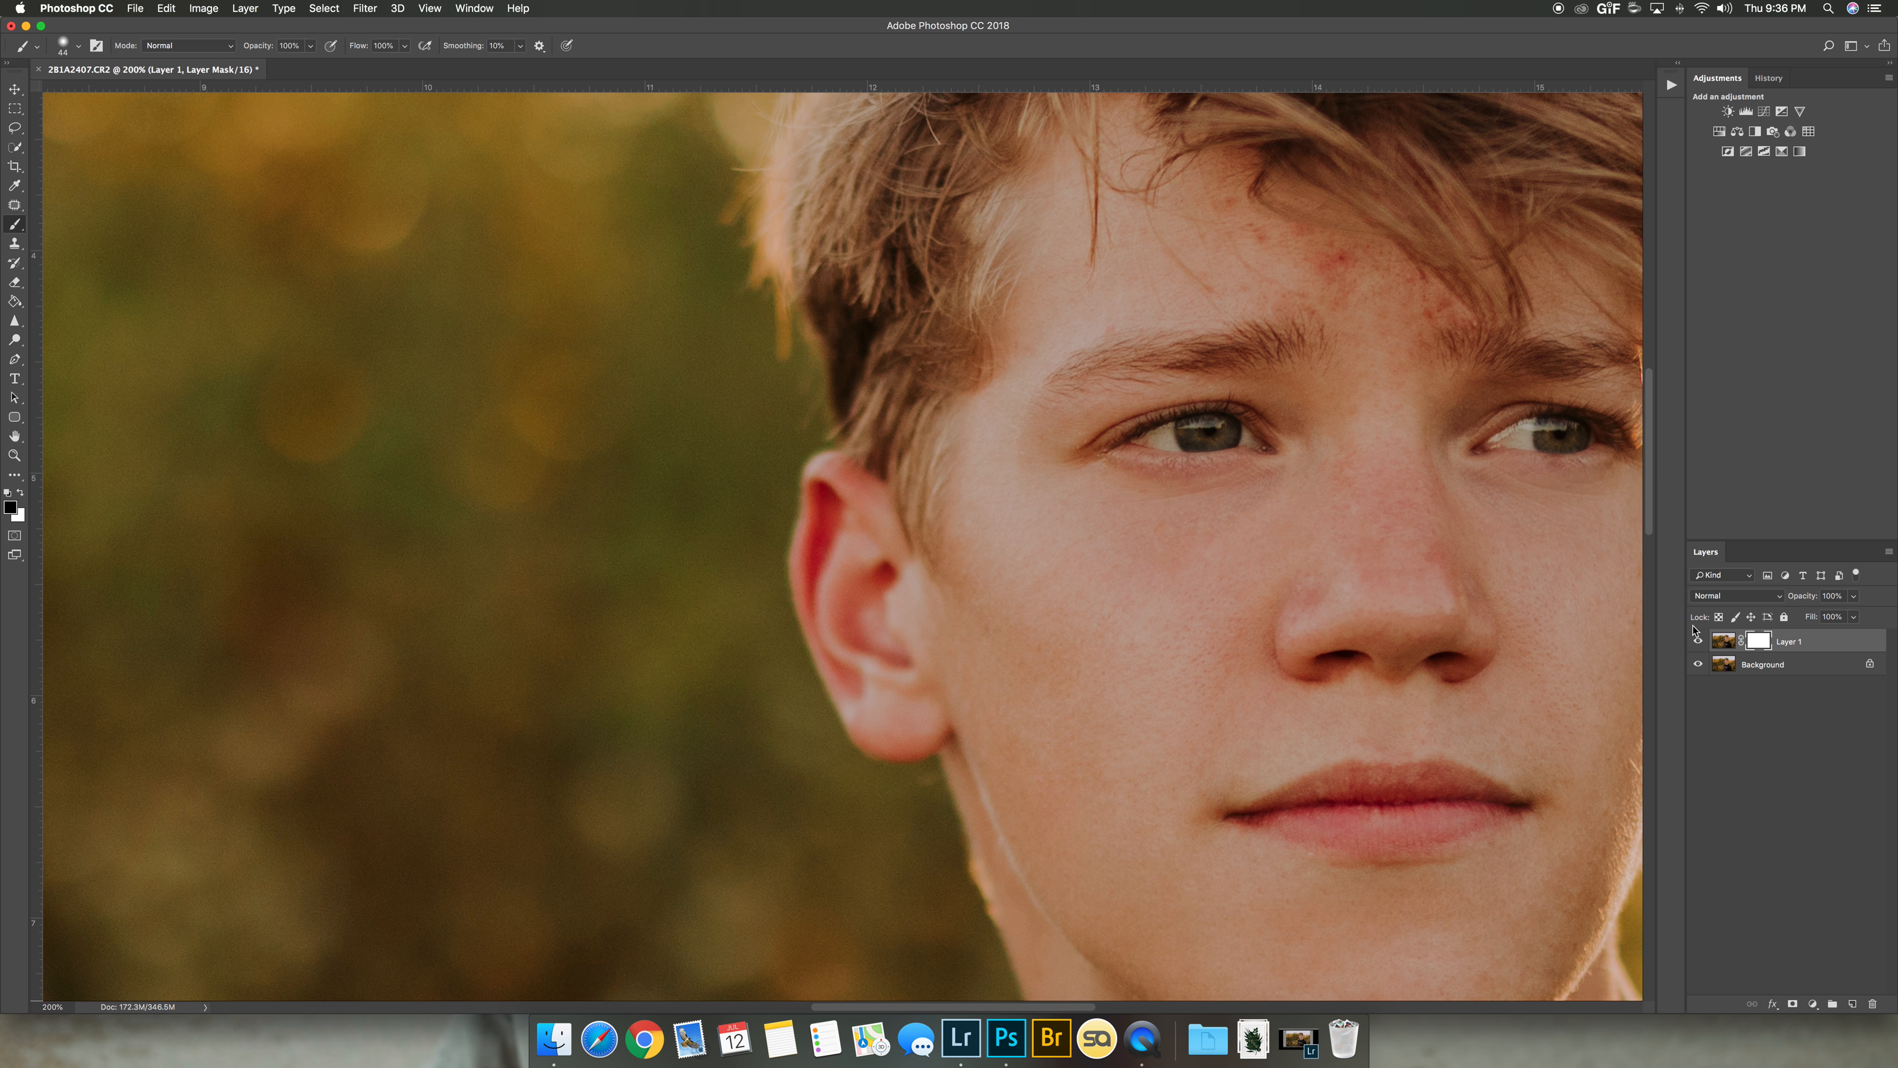
Make Layer 1's image active instead of its mask and switch back to the Patch tool.
{"action": "key", "text": "super+minus"}
{"action": "key", "text": "super+minus"}
{"action": "key", "text": "super+minus"}
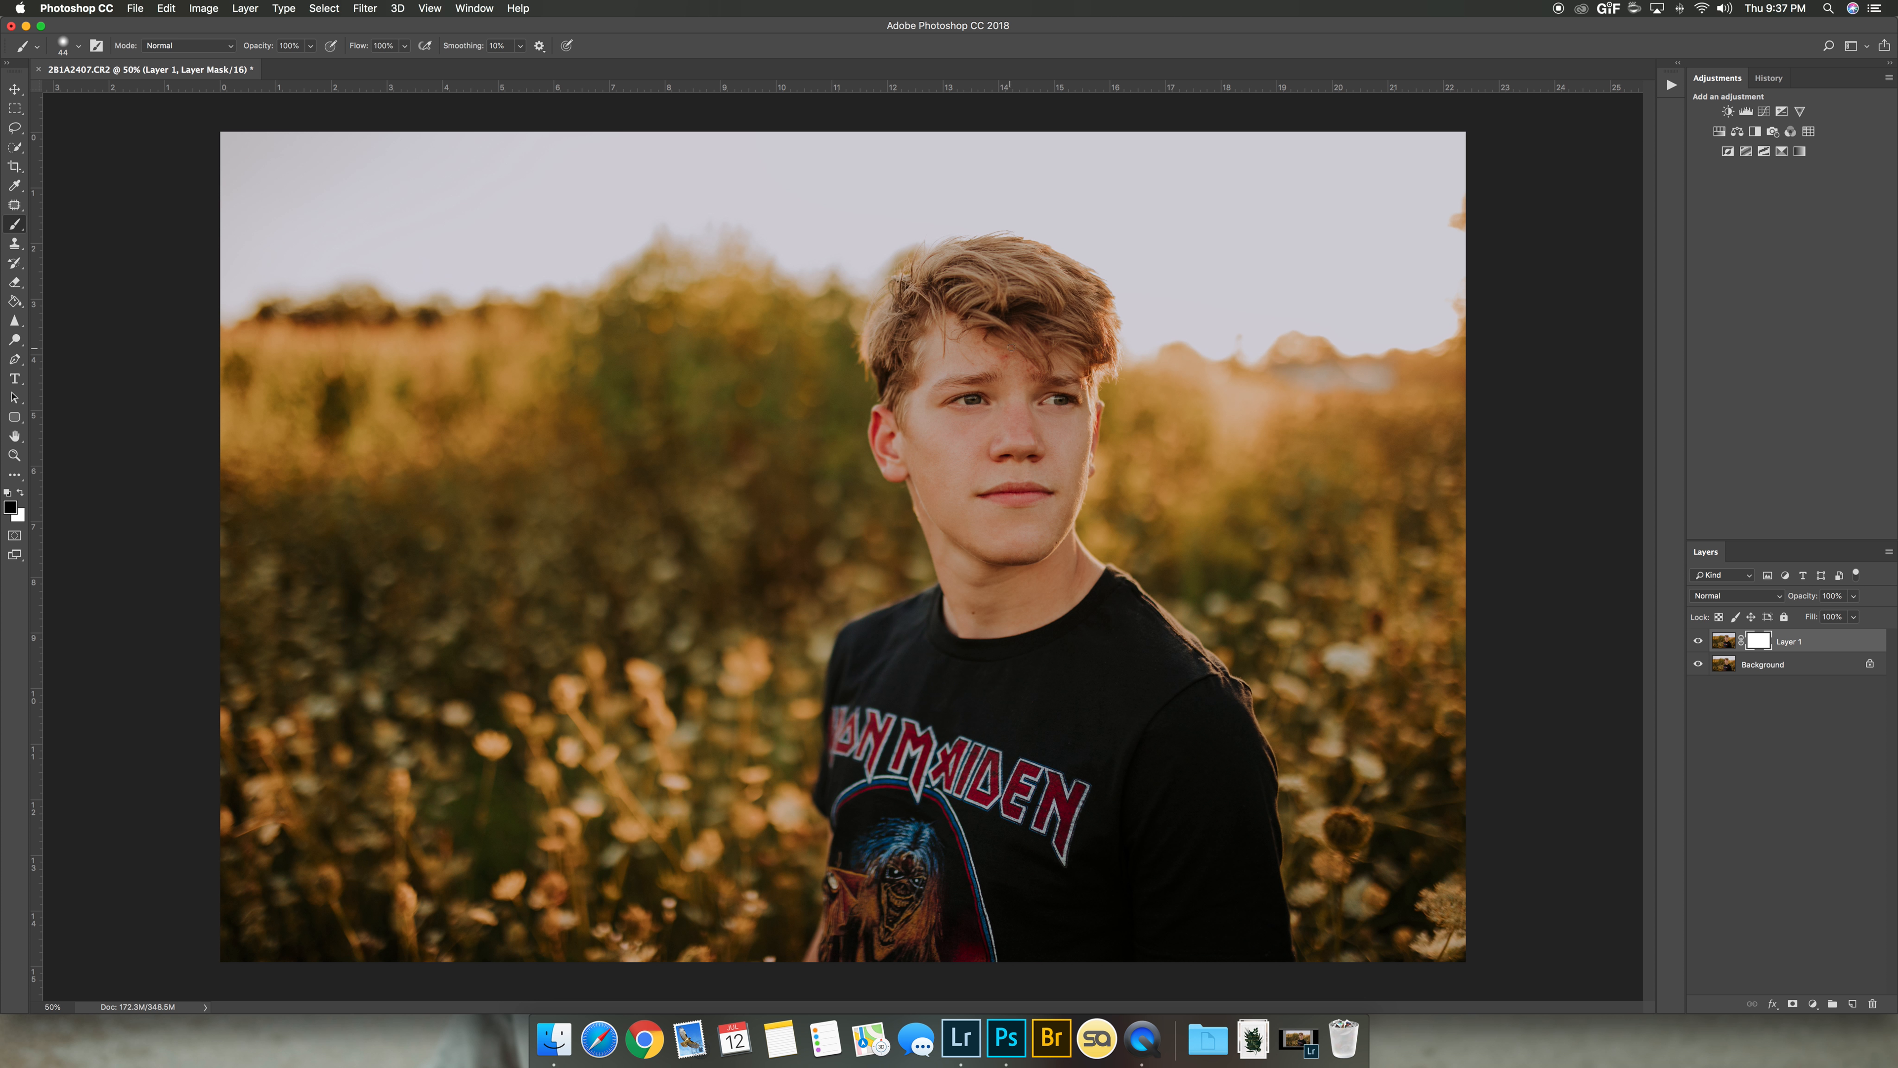
{"action": "key", "text": "super+equal"}
{"action": "key", "text": "super+equal"}
{"action": "key", "text": "super+equal"}
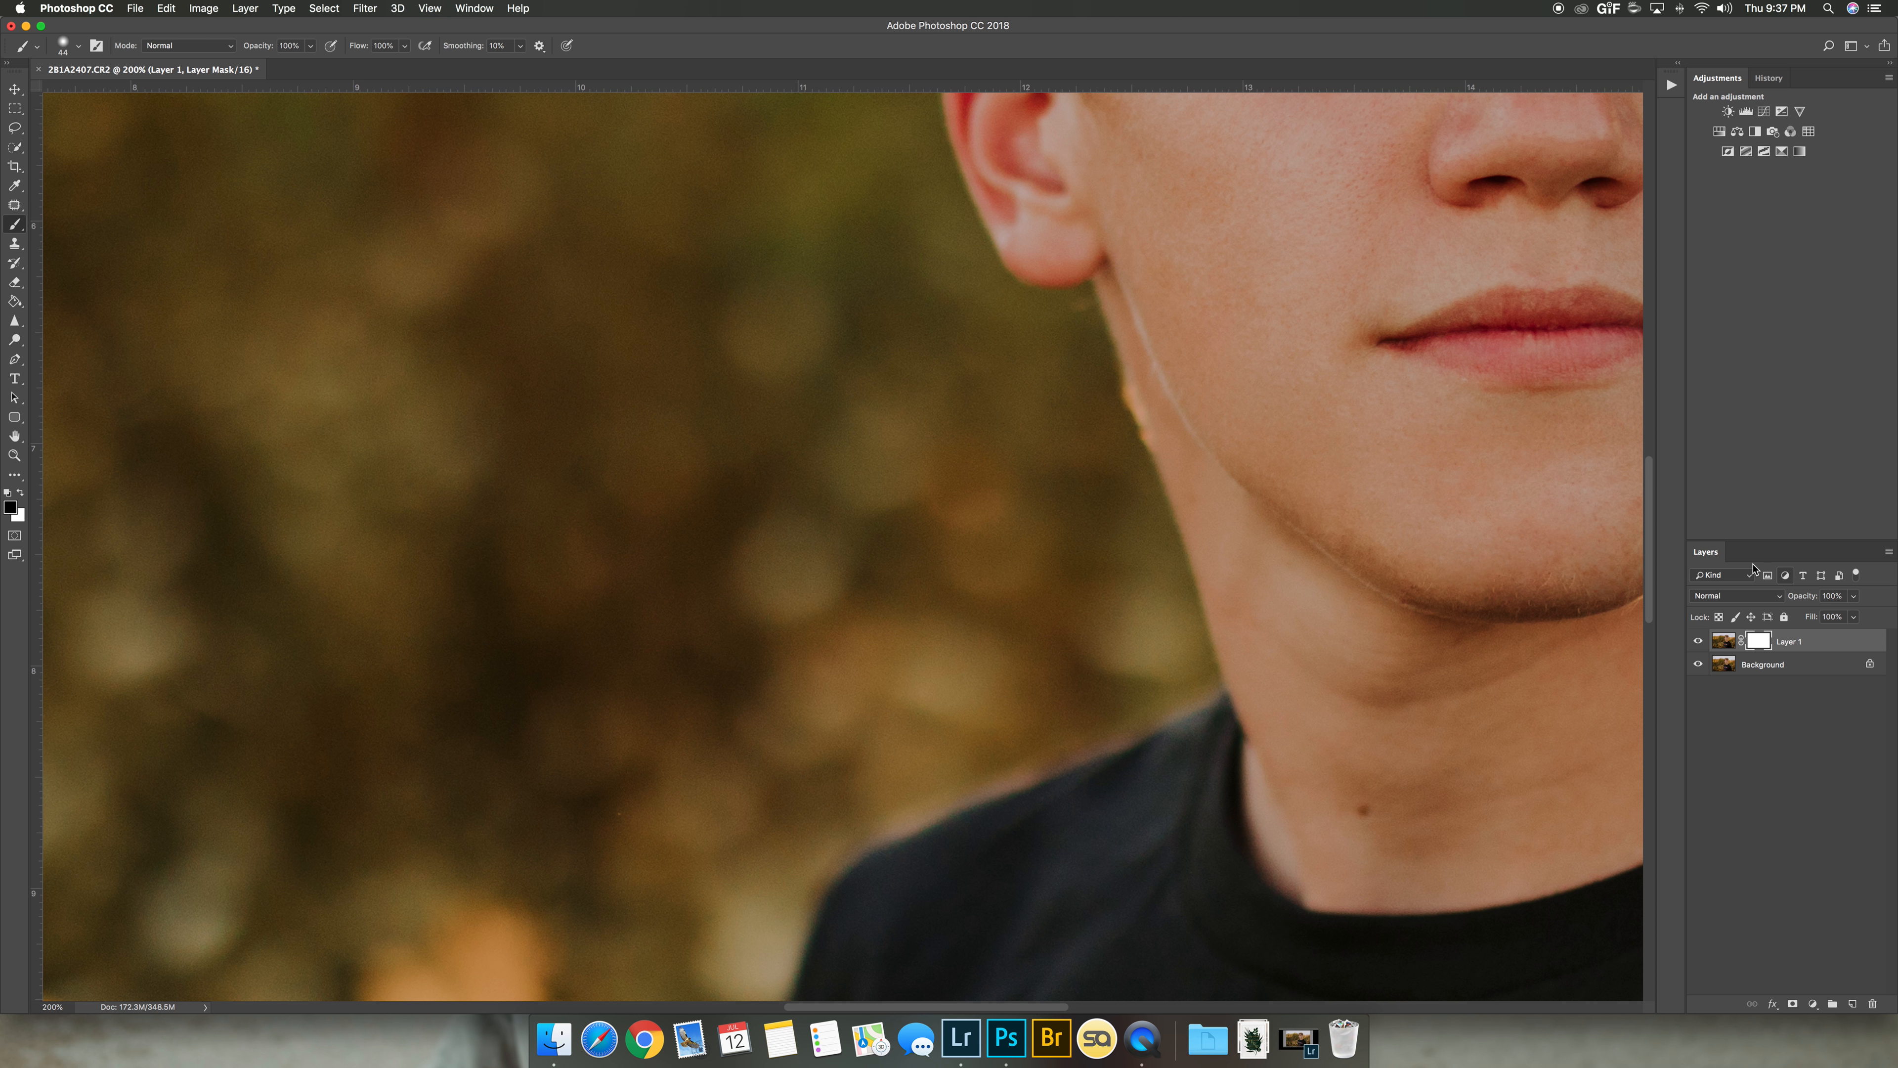
{"action": "left_click_drag", "start_coordinate": [1378, 595], "coordinate": [1318, 737]}
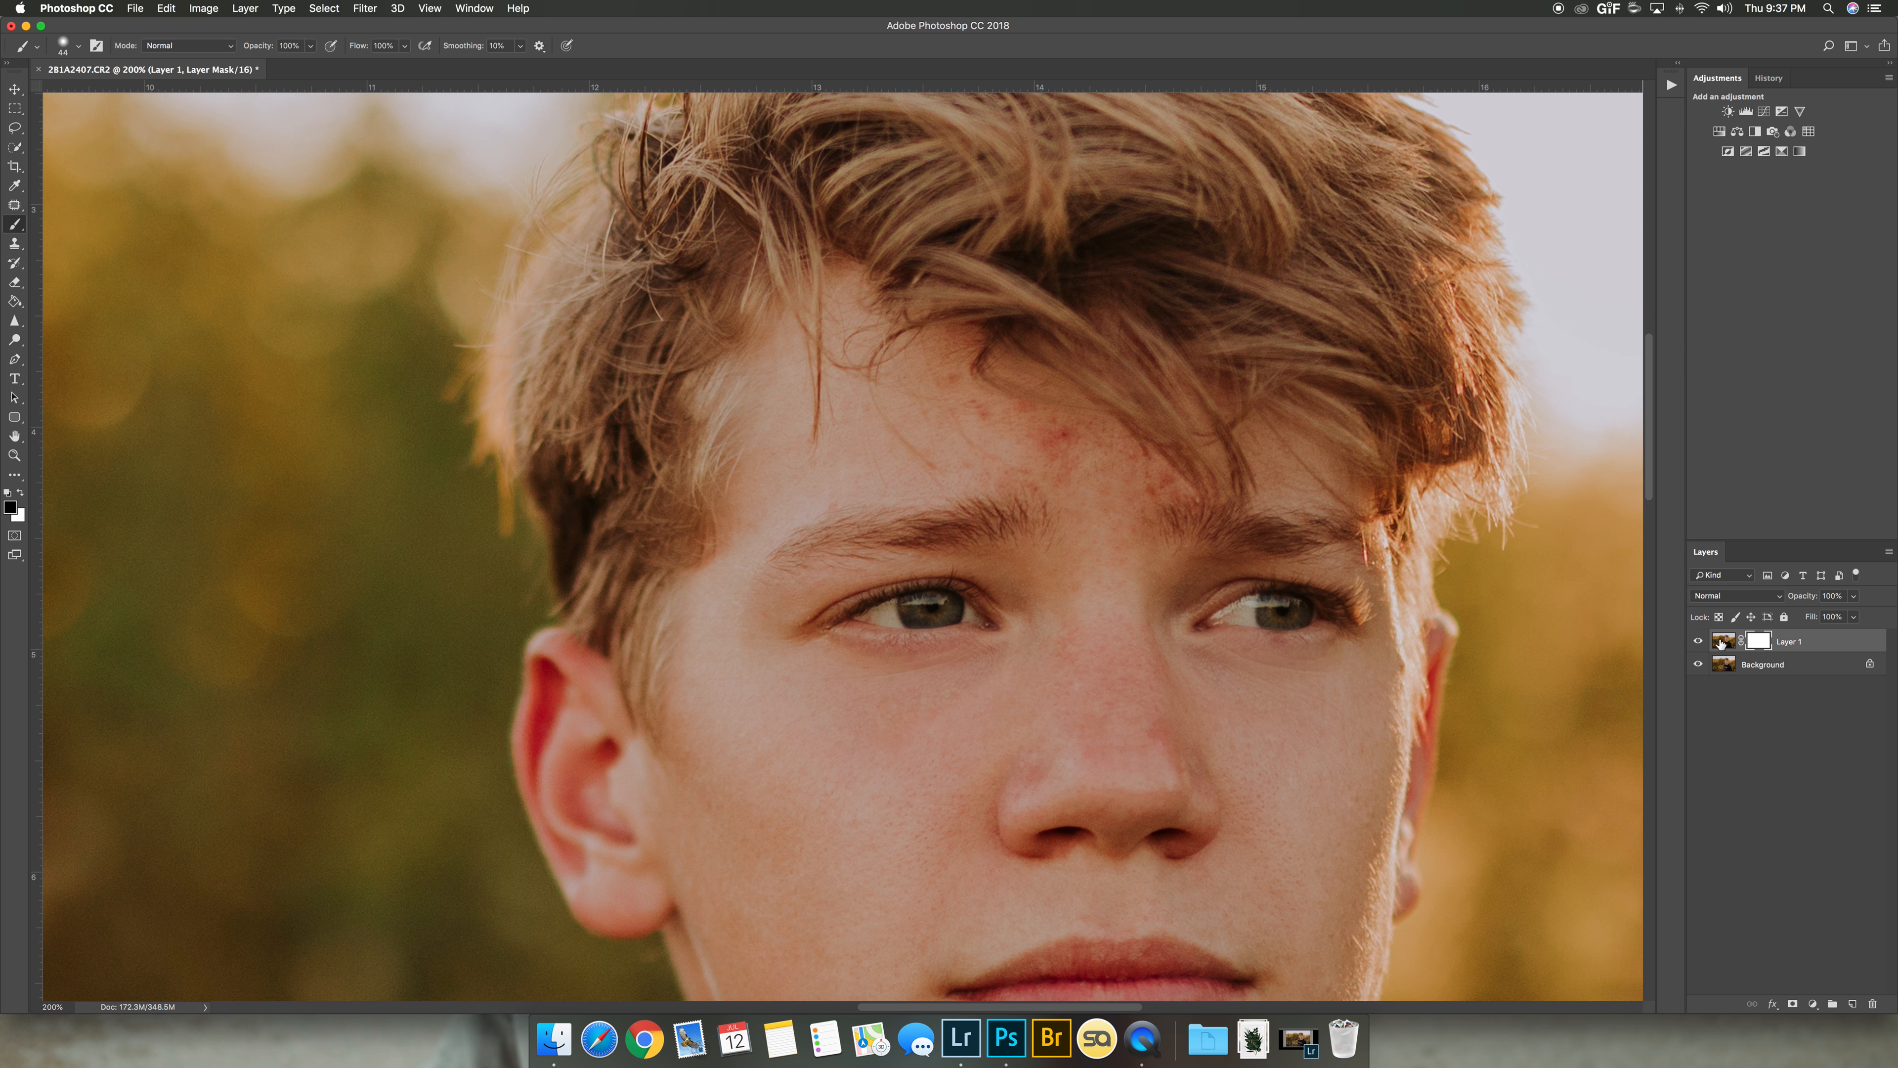
{"action": "left_click", "coordinate": [1722, 640]}
{"action": "key", "text": "j"}
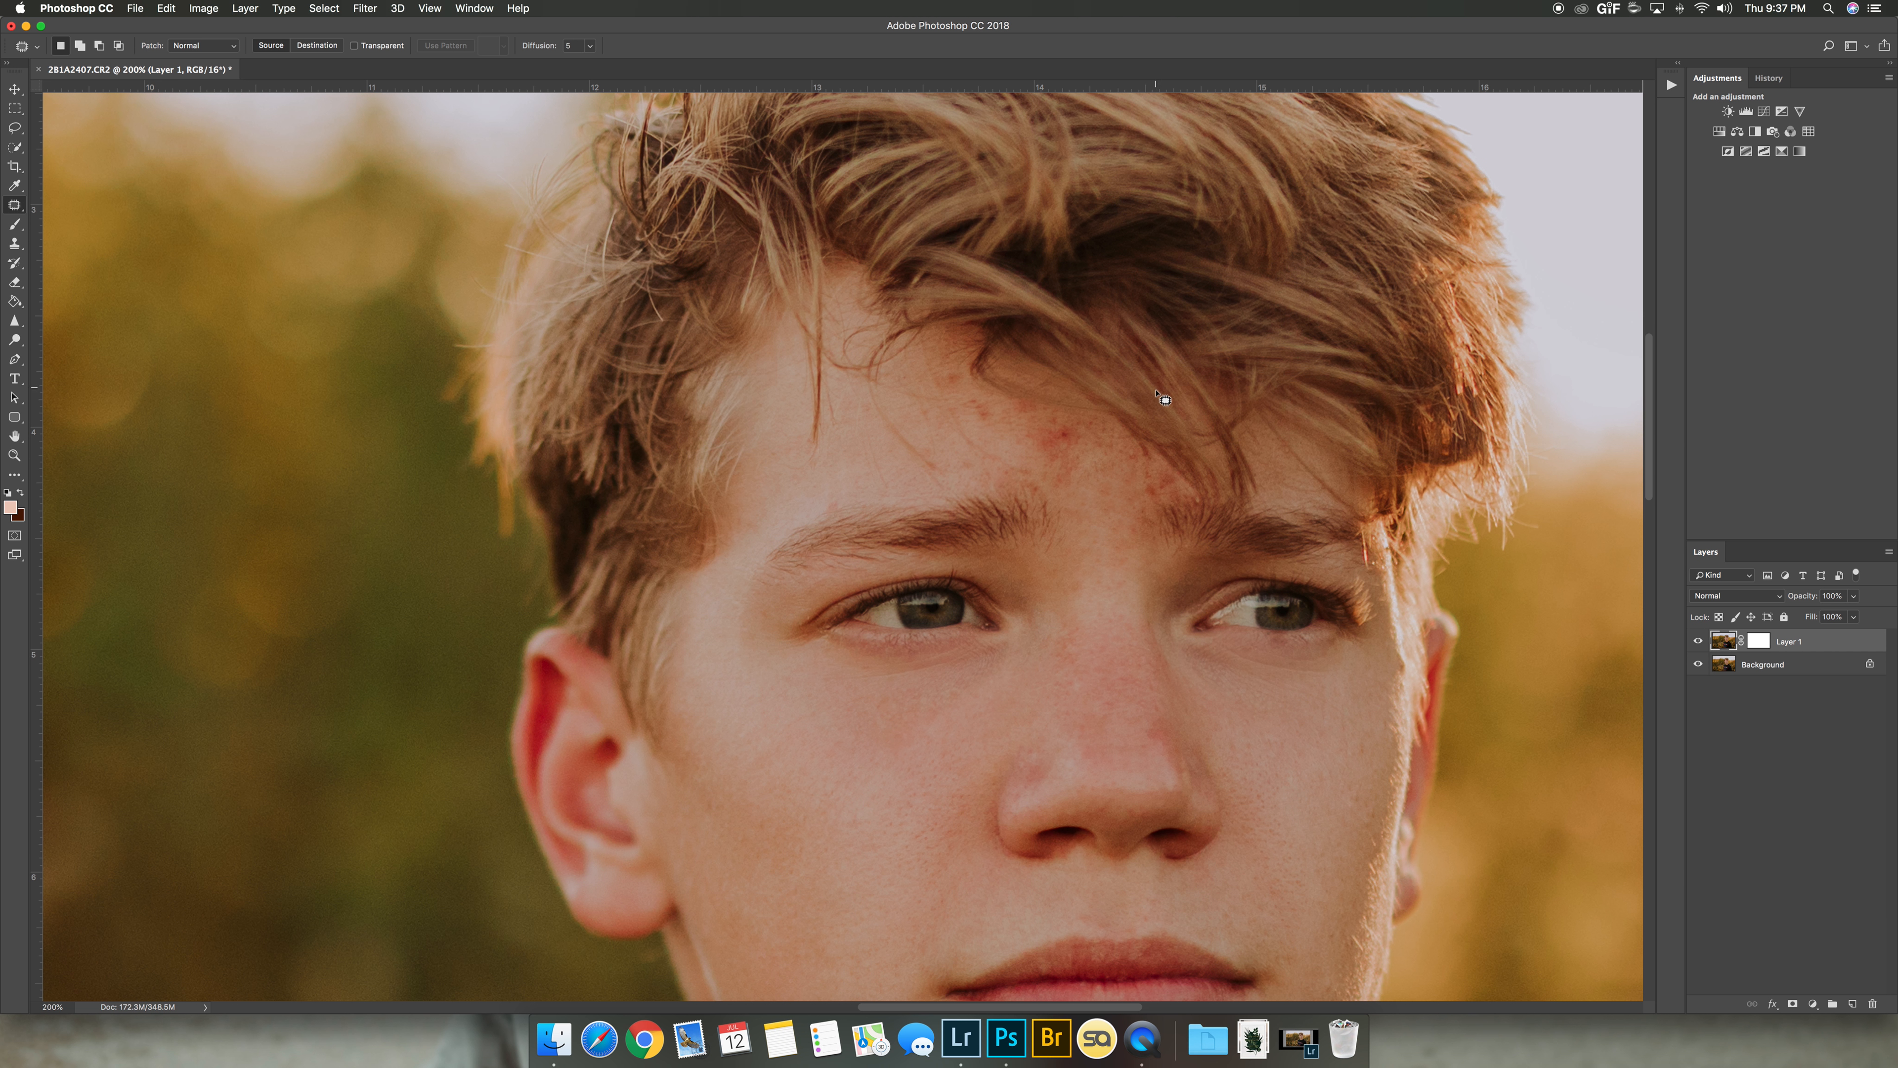
Patch the red blemishes in the middle of the forehead above the eyebrows.
{"action": "mouse_move", "coordinate": [1073, 433]}
{"action": "left_mouse_down"}
{"action": "mouse_move", "coordinate": [1034, 431]}
{"action": "mouse_move", "coordinate": [1029, 454]}
{"action": "mouse_move", "coordinate": [1067, 435]}
{"action": "mouse_move", "coordinate": [1027, 449]}
{"action": "mouse_move", "coordinate": [1074, 469]}
{"action": "left_mouse_up"}
{"action": "key", "text": "cmd+d"}
{"action": "mouse_move", "coordinate": [1073, 473]}
{"action": "left_mouse_down"}
{"action": "mouse_move", "coordinate": [1084, 494]}
{"action": "mouse_move", "coordinate": [1045, 487]}
{"action": "mouse_move", "coordinate": [1064, 474]}
{"action": "left_mouse_up"}
{"action": "key", "text": "super+d"}
{"action": "mouse_move", "coordinate": [1055, 477]}
{"action": "left_mouse_down"}
{"action": "mouse_move", "coordinate": [1084, 492]}
{"action": "mouse_move", "coordinate": [996, 473]}
{"action": "mouse_move", "coordinate": [1027, 472]}
{"action": "left_mouse_up"}
{"action": "key", "text": "super+d"}
{"action": "left_click_drag", "start_coordinate": [1014, 471], "coordinate": [1055, 477]}
{"action": "key", "text": "super+d"}
{"action": "key", "text": "super+d"}
Patch the reddish spots on the upper forehead just below the hairline.
{"action": "mouse_move", "coordinate": [988, 409]}
{"action": "left_mouse_down"}
{"action": "mouse_move", "coordinate": [1085, 429]}
{"action": "mouse_move", "coordinate": [1063, 413]}
{"action": "mouse_move", "coordinate": [1012, 445]}
{"action": "mouse_move", "coordinate": [1079, 440]}
{"action": "mouse_move", "coordinate": [1081, 459]}
{"action": "mouse_move", "coordinate": [1086, 421]}
{"action": "mouse_move", "coordinate": [1084, 457]}
{"action": "mouse_move", "coordinate": [1126, 440]}
{"action": "mouse_move", "coordinate": [1084, 474]}
{"action": "mouse_move", "coordinate": [1115, 441]}
{"action": "left_mouse_up"}
{"action": "right_click", "coordinate": [975, 411]}
{"action": "left_click", "coordinate": [988, 419]}
{"action": "key", "text": "super+d"}
{"action": "key", "text": "super+d"}
{"action": "key", "text": "super+d"}
{"action": "key", "text": "super+d"}
Patch the skin at the top of the nose bridge.
{"action": "mouse_move", "coordinate": [1134, 589]}
{"action": "left_mouse_down"}
{"action": "mouse_move", "coordinate": [1122, 572]}
{"action": "mouse_move", "coordinate": [1093, 594]}
{"action": "mouse_move", "coordinate": [1127, 594]}
{"action": "left_mouse_up"}
{"action": "key", "text": "super+d"}
{"action": "left_click", "coordinate": [1131, 554]}
{"action": "left_click", "coordinate": [1050, 333]}
{"action": "mouse_move", "coordinate": [1130, 534]}
{"action": "left_mouse_down"}
{"action": "mouse_move", "coordinate": [1121, 512]}
{"action": "mouse_move", "coordinate": [1134, 606]}
{"action": "left_mouse_up"}
{"action": "key", "text": "super+d"}
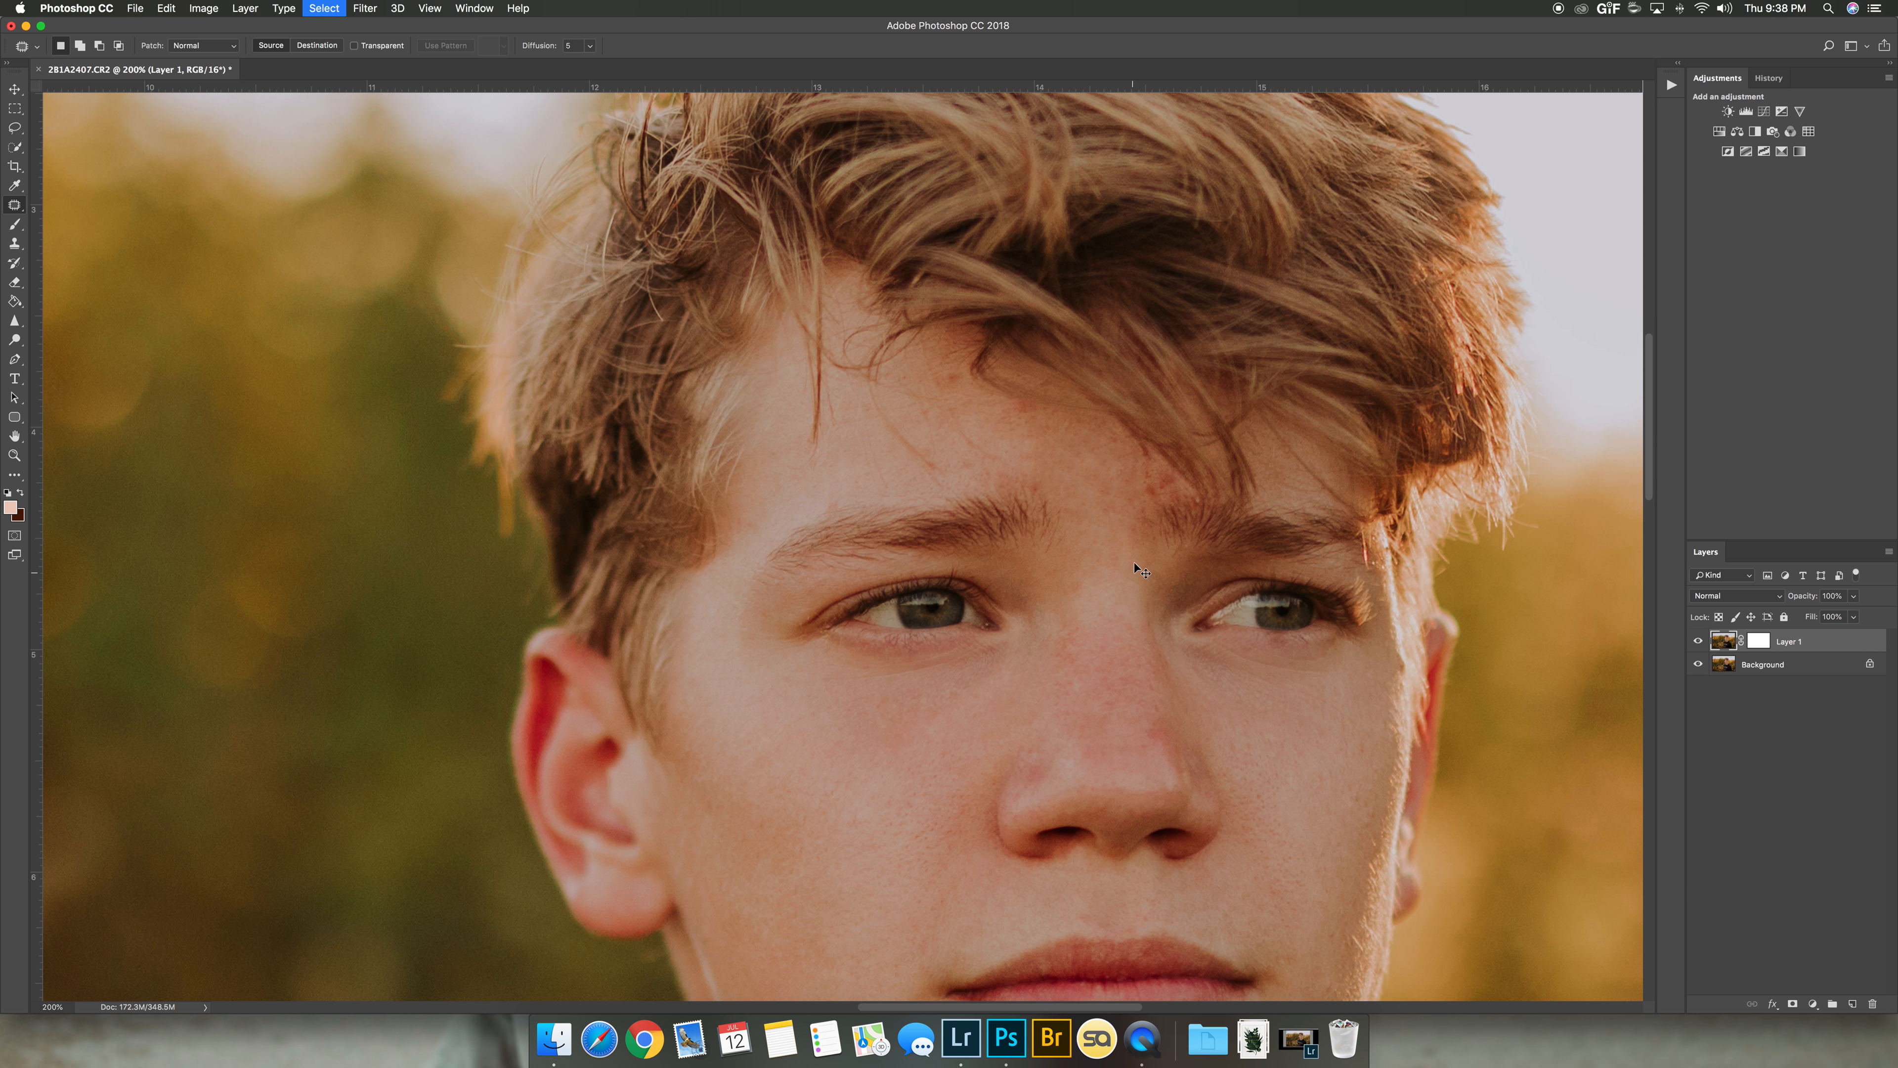
Patch the small blemishes between the eyebrows.
{"action": "mouse_move", "coordinate": [1115, 536]}
{"action": "left_mouse_down"}
{"action": "mouse_move", "coordinate": [1105, 611]}
{"action": "mouse_move", "coordinate": [1100, 543]}
{"action": "mouse_move", "coordinate": [1128, 581]}
{"action": "mouse_move", "coordinate": [1100, 513]}
{"action": "mouse_move", "coordinate": [1125, 539]}
{"action": "mouse_move", "coordinate": [1108, 549]}
{"action": "mouse_move", "coordinate": [1104, 516]}
{"action": "mouse_move", "coordinate": [1078, 508]}
{"action": "mouse_move", "coordinate": [1116, 540]}
{"action": "mouse_move", "coordinate": [1113, 601]}
{"action": "mouse_move", "coordinate": [1128, 581]}
{"action": "mouse_move", "coordinate": [1080, 634]}
{"action": "mouse_move", "coordinate": [1128, 614]}
{"action": "mouse_move", "coordinate": [1087, 611]}
{"action": "mouse_move", "coordinate": [1113, 639]}
{"action": "mouse_move", "coordinate": [1139, 622]}
{"action": "mouse_move", "coordinate": [1072, 564]}
{"action": "left_mouse_up"}
{"action": "key", "text": "super+d"}
{"action": "key", "text": "super+d"}
{"action": "key", "text": "super+d"}
{"action": "key", "text": "super+d"}
{"action": "key", "text": "super+d"}
{"action": "key", "text": "super+d"}
{"action": "key", "text": "super+d"}
{"action": "key", "text": "super+d"}
{"action": "key", "text": "super+d"}
Patch the remaining red spots above the inner end of the right eyebrow.
{"action": "mouse_move", "coordinate": [1158, 476]}
{"action": "left_mouse_down"}
{"action": "mouse_move", "coordinate": [1136, 501]}
{"action": "mouse_move", "coordinate": [1152, 480]}
{"action": "mouse_move", "coordinate": [1050, 487]}
{"action": "mouse_move", "coordinate": [1101, 569]}
{"action": "left_mouse_up"}
{"action": "key", "text": "super+d"}
{"action": "left_click_drag", "start_coordinate": [1136, 473], "coordinate": [1140, 474]}
{"action": "mouse_move", "coordinate": [1129, 479]}
{"action": "left_mouse_down"}
{"action": "mouse_move", "coordinate": [1104, 533]}
{"action": "mouse_move", "coordinate": [1092, 493]}
{"action": "mouse_move", "coordinate": [1133, 478]}
{"action": "left_mouse_up"}
{"action": "key", "text": "super+d"}
{"action": "left_click_drag", "start_coordinate": [1124, 490], "coordinate": [1114, 524]}
{"action": "key", "text": "super+d"}
Patch the spot on the nose and the skin at the inner end of the left eyebrow.
{"action": "mouse_move", "coordinate": [1163, 720]}
{"action": "left_mouse_down"}
{"action": "mouse_move", "coordinate": [1145, 757]}
{"action": "mouse_move", "coordinate": [1143, 735]}
{"action": "left_mouse_up"}
{"action": "key", "text": "super+d"}
{"action": "left_click_drag", "start_coordinate": [1044, 496], "coordinate": [1040, 499]}
{"action": "left_click_drag", "start_coordinate": [1040, 499], "coordinate": [1041, 482]}
{"action": "key", "text": "super+d"}
Toggle Layer 1's visibility to check the forehead and nose retouching on the whole photo.
{"action": "key", "text": "super+minus"}
{"action": "key", "text": "super+minus"}
{"action": "key", "text": "super+minus"}
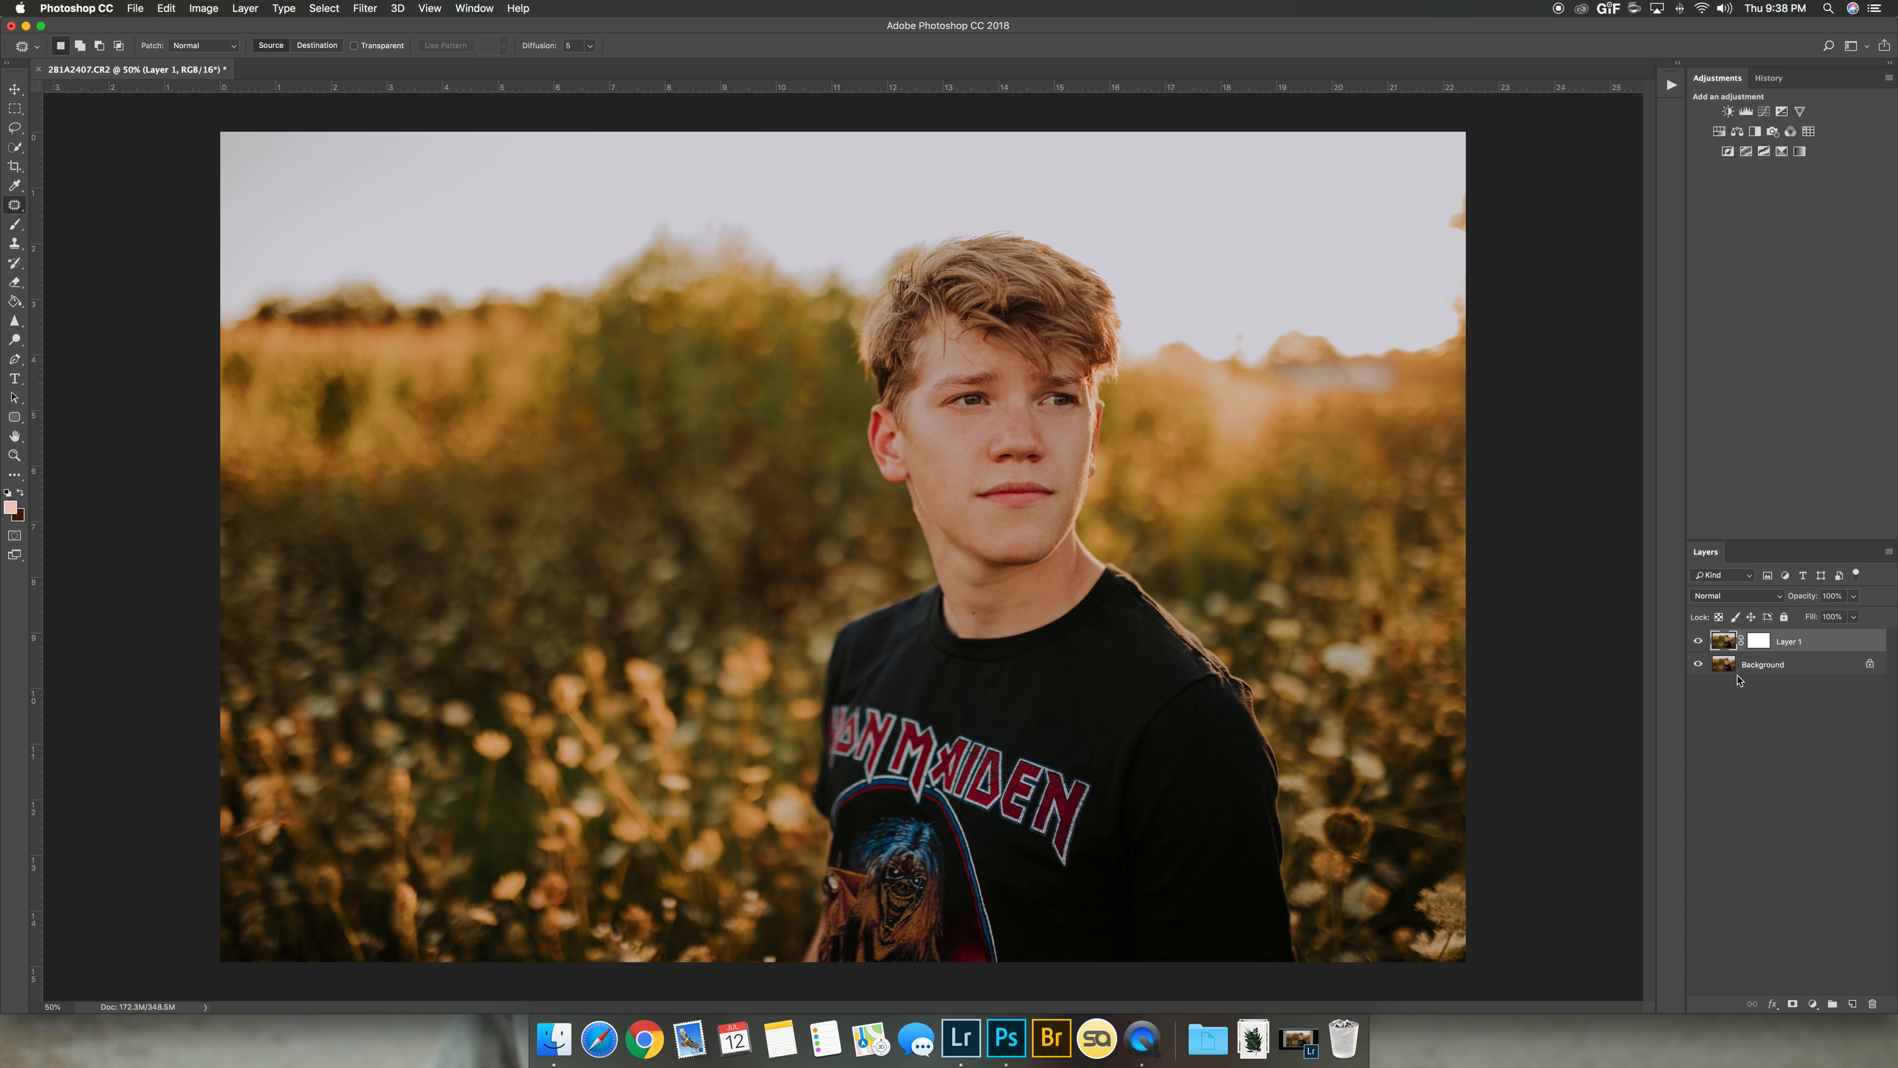
{"action": "left_click", "coordinate": [1698, 641]}
{"action": "left_click", "coordinate": [1699, 642]}
Create a new layer above Layer 1 and set its blend mode to Soft Light.
{"action": "key", "text": "super+shift+n"}
{"action": "key", "text": "Return"}
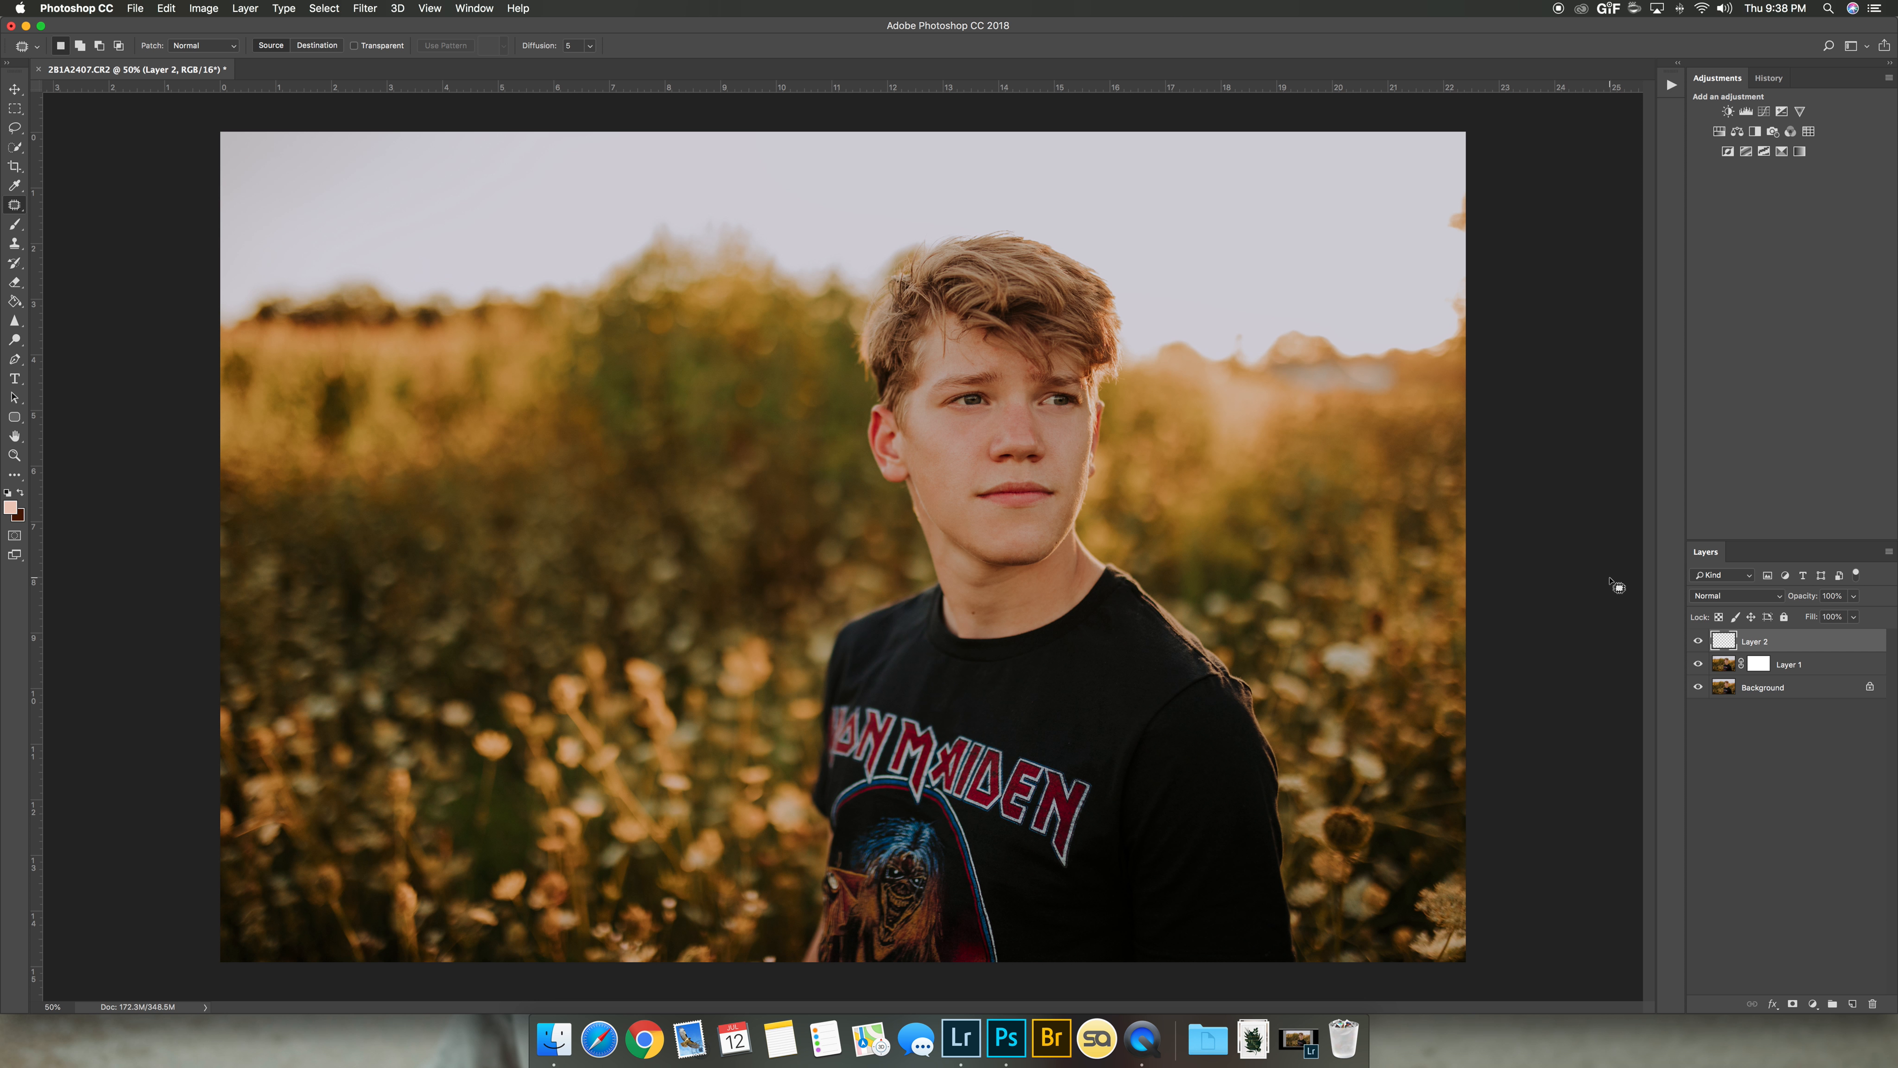
{"action": "left_click", "coordinate": [1737, 595]}
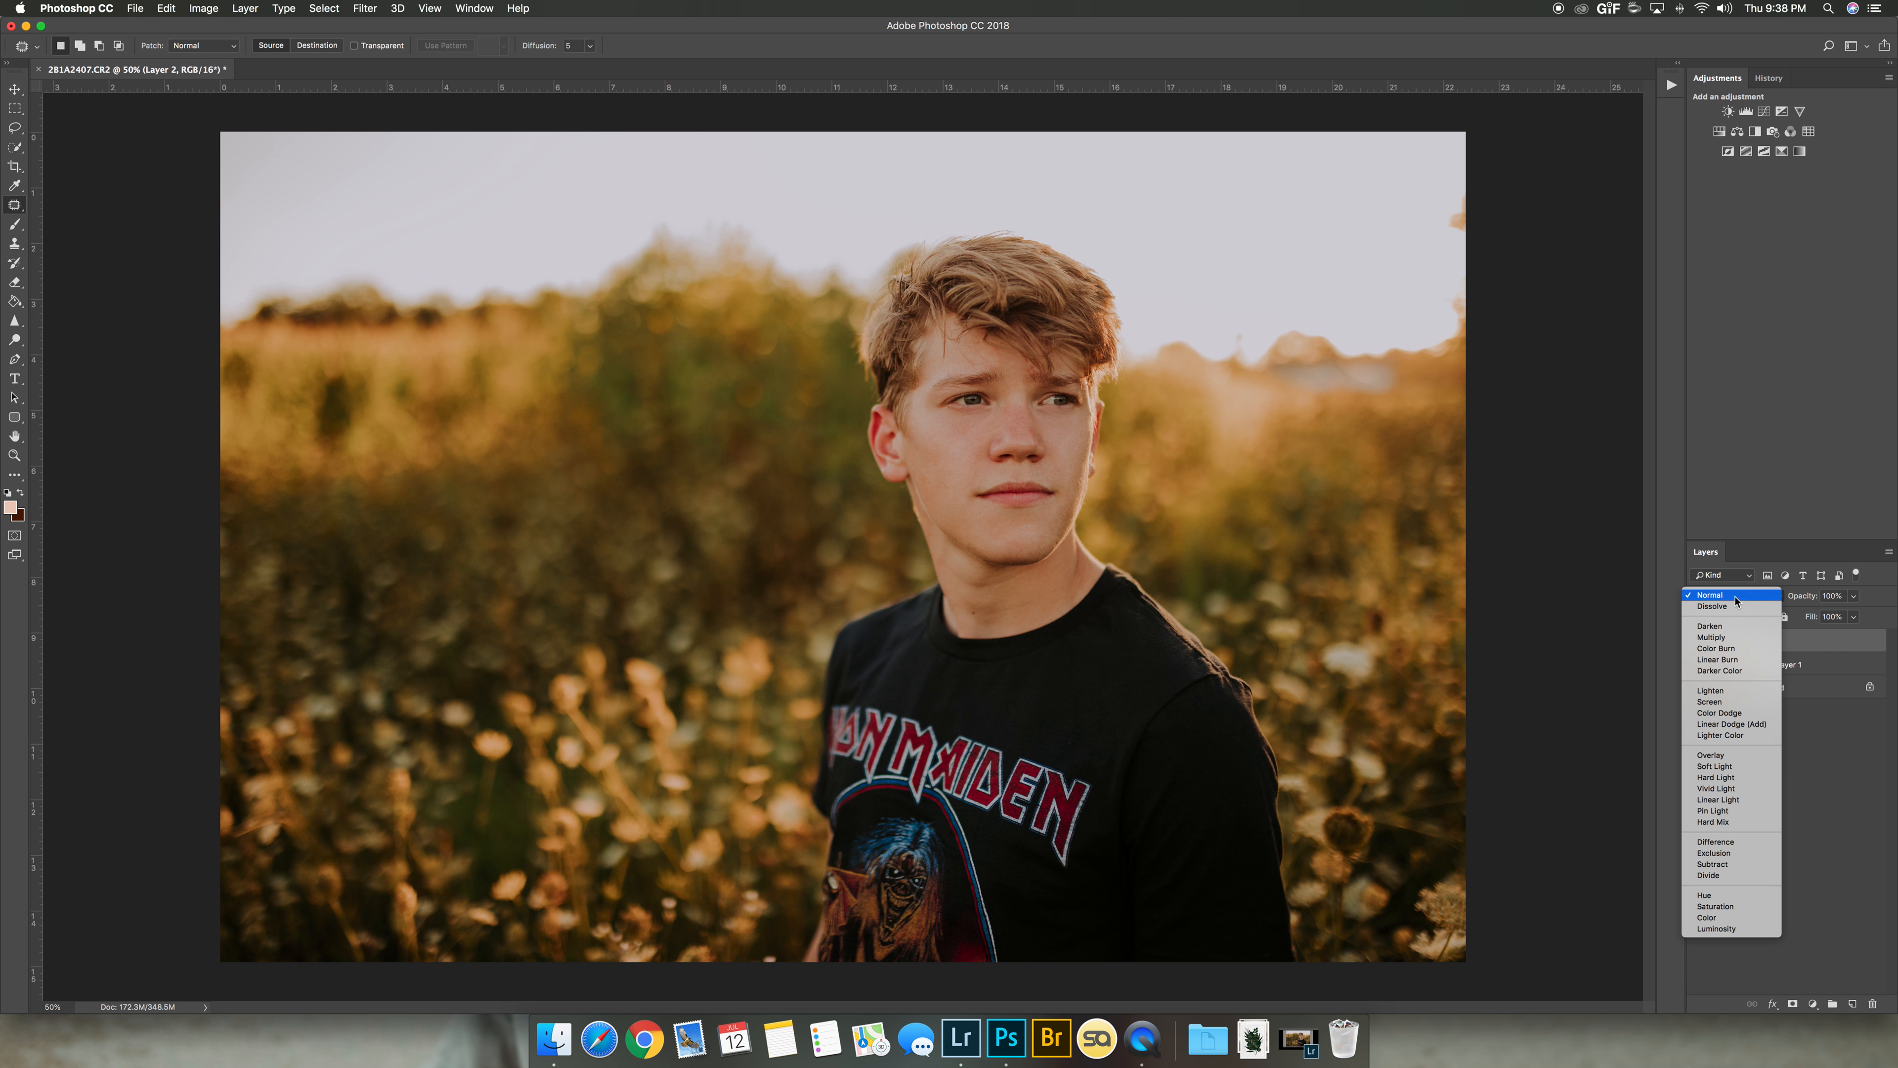
{"action": "left_click", "coordinate": [1748, 770]}
Sample a light skin tone beside the left eye and a dark nostril shadow tone as the two Brush colours.
{"action": "key", "text": "b"}
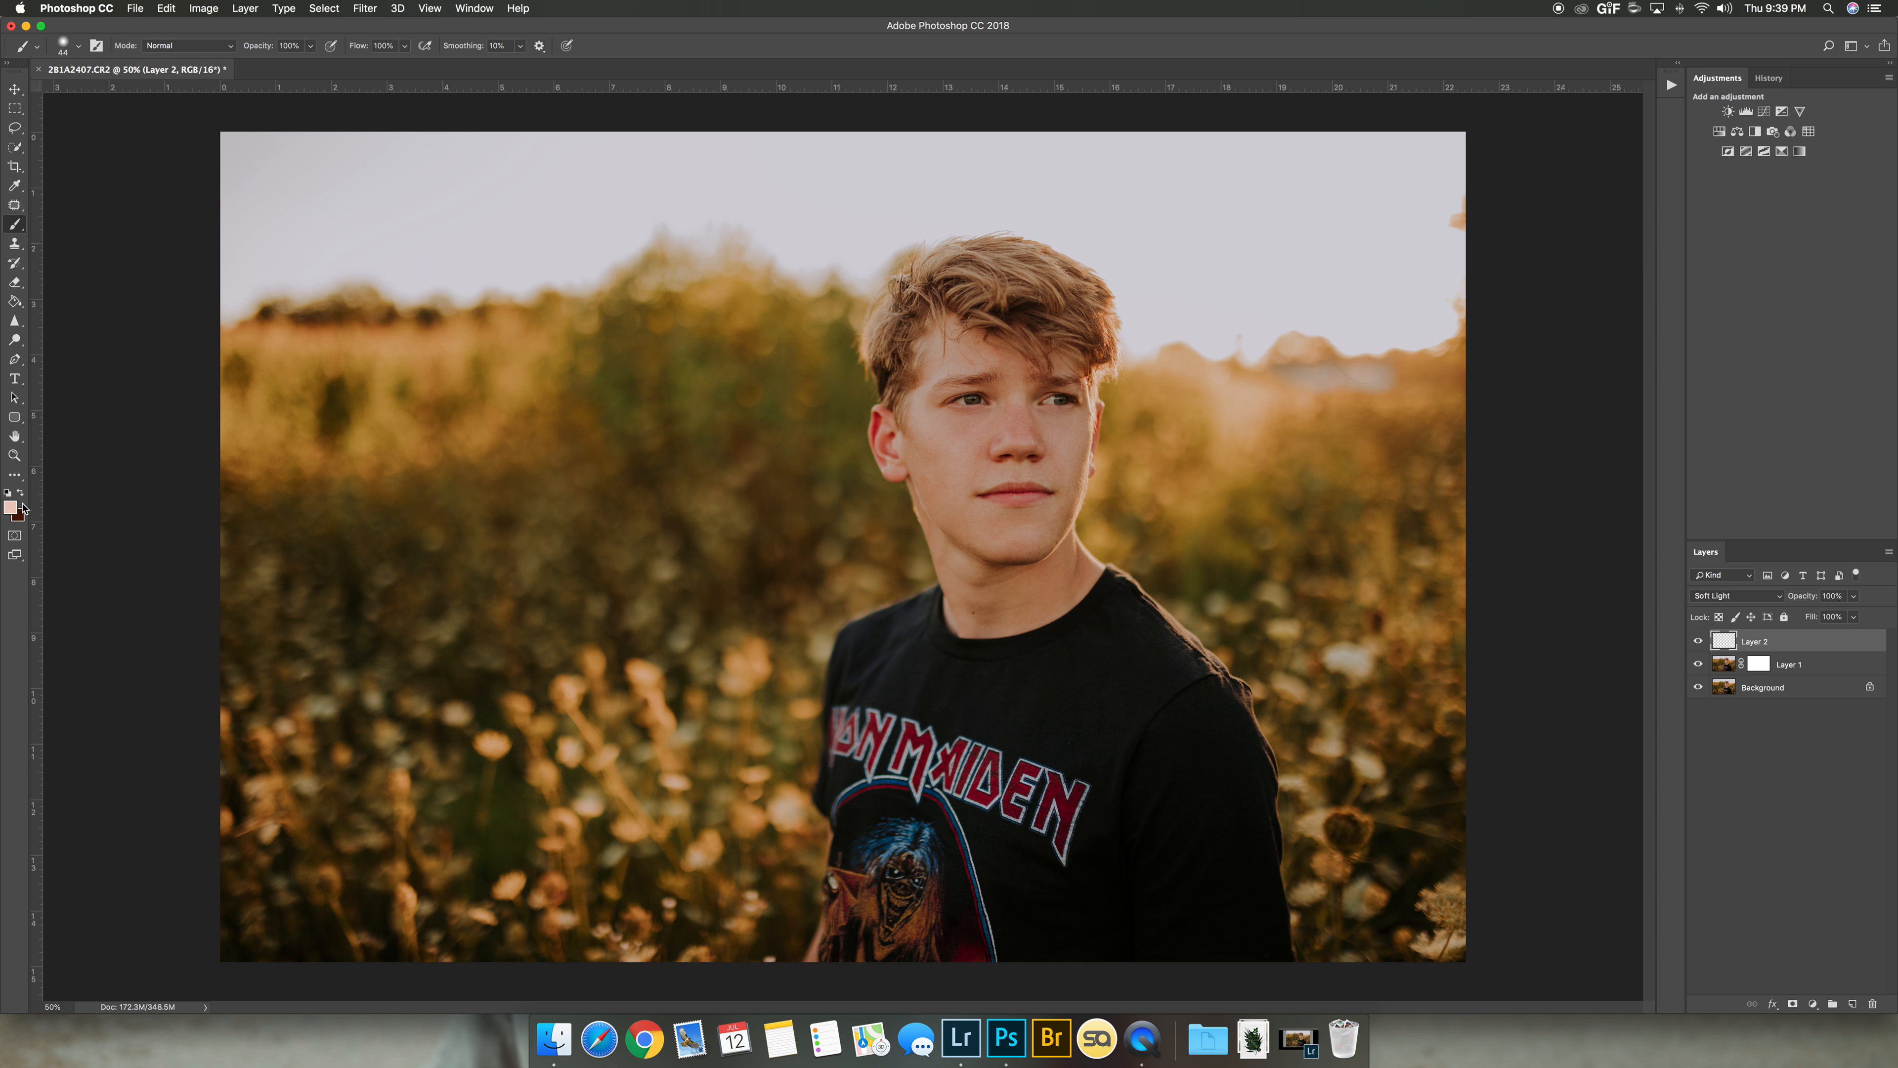
{"action": "key", "text": "super+equal"}
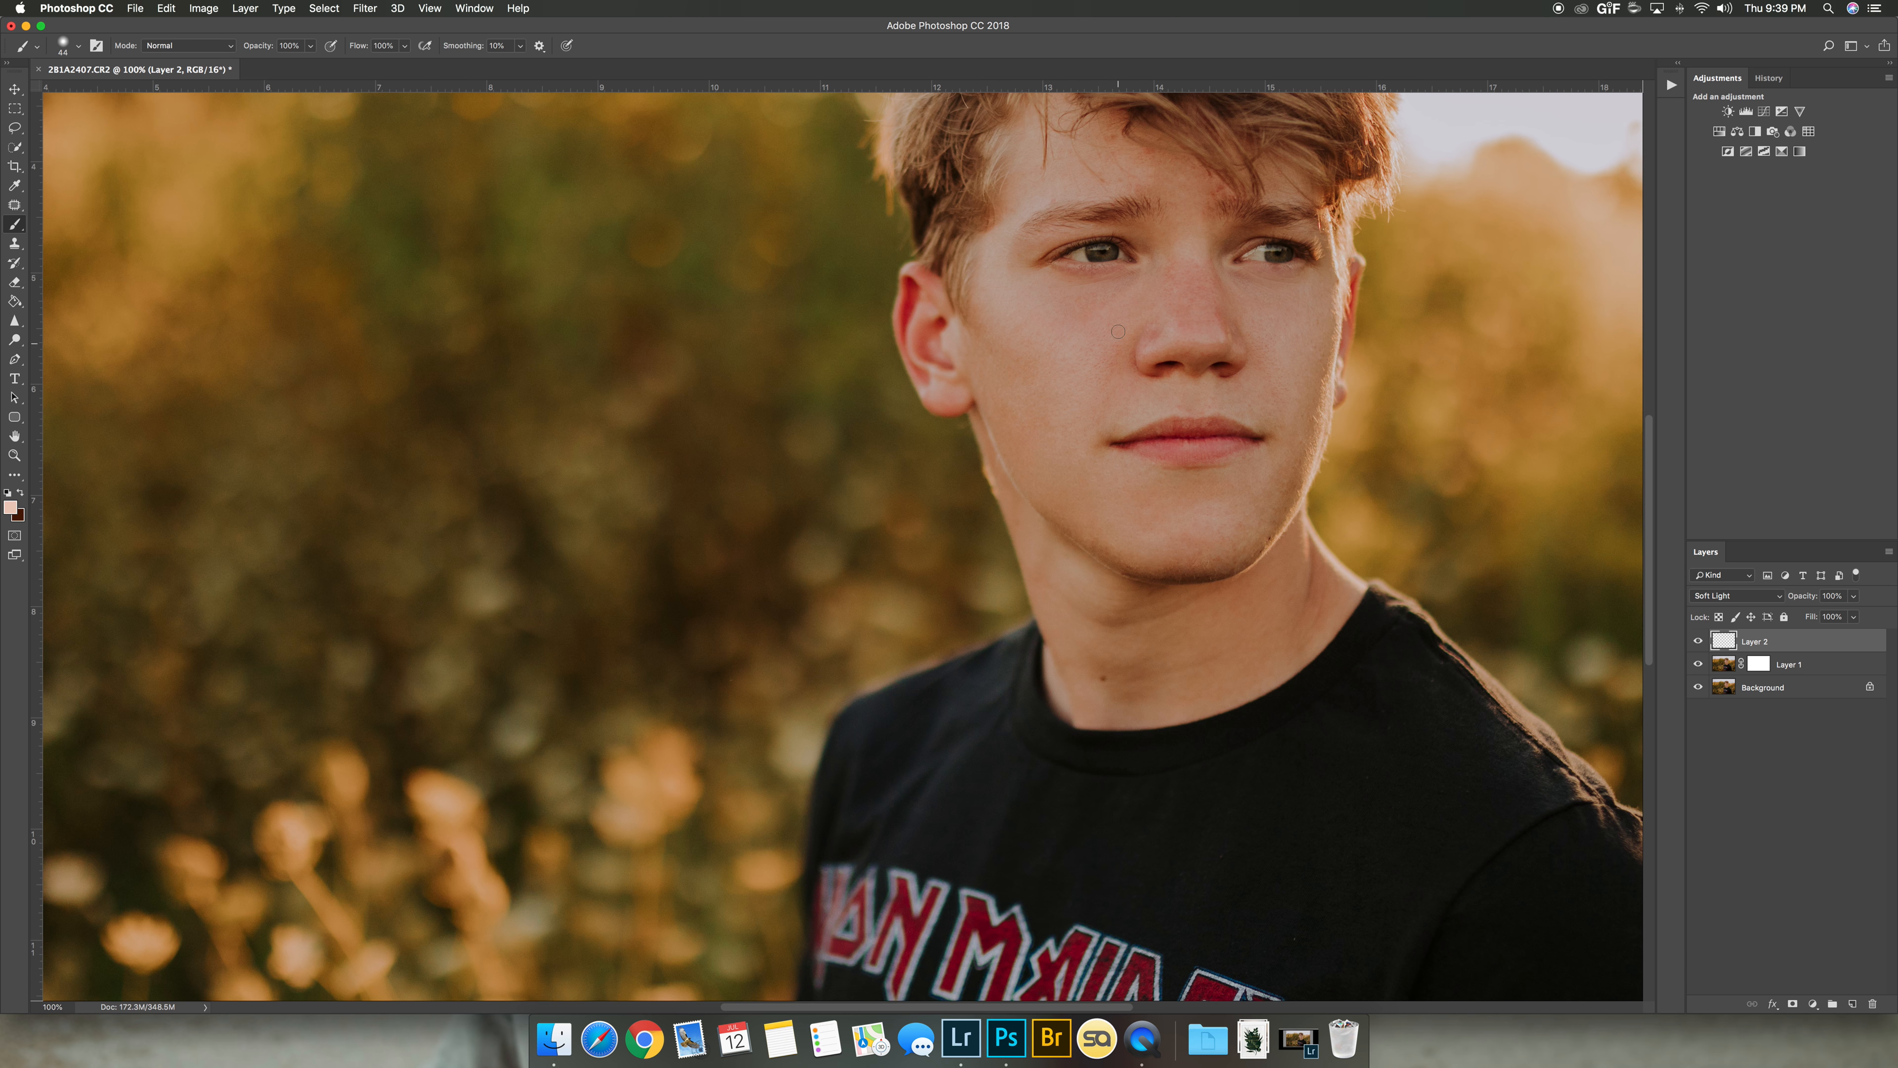
{"action": "left_click", "coordinate": [1013, 273], "text": "alt"}
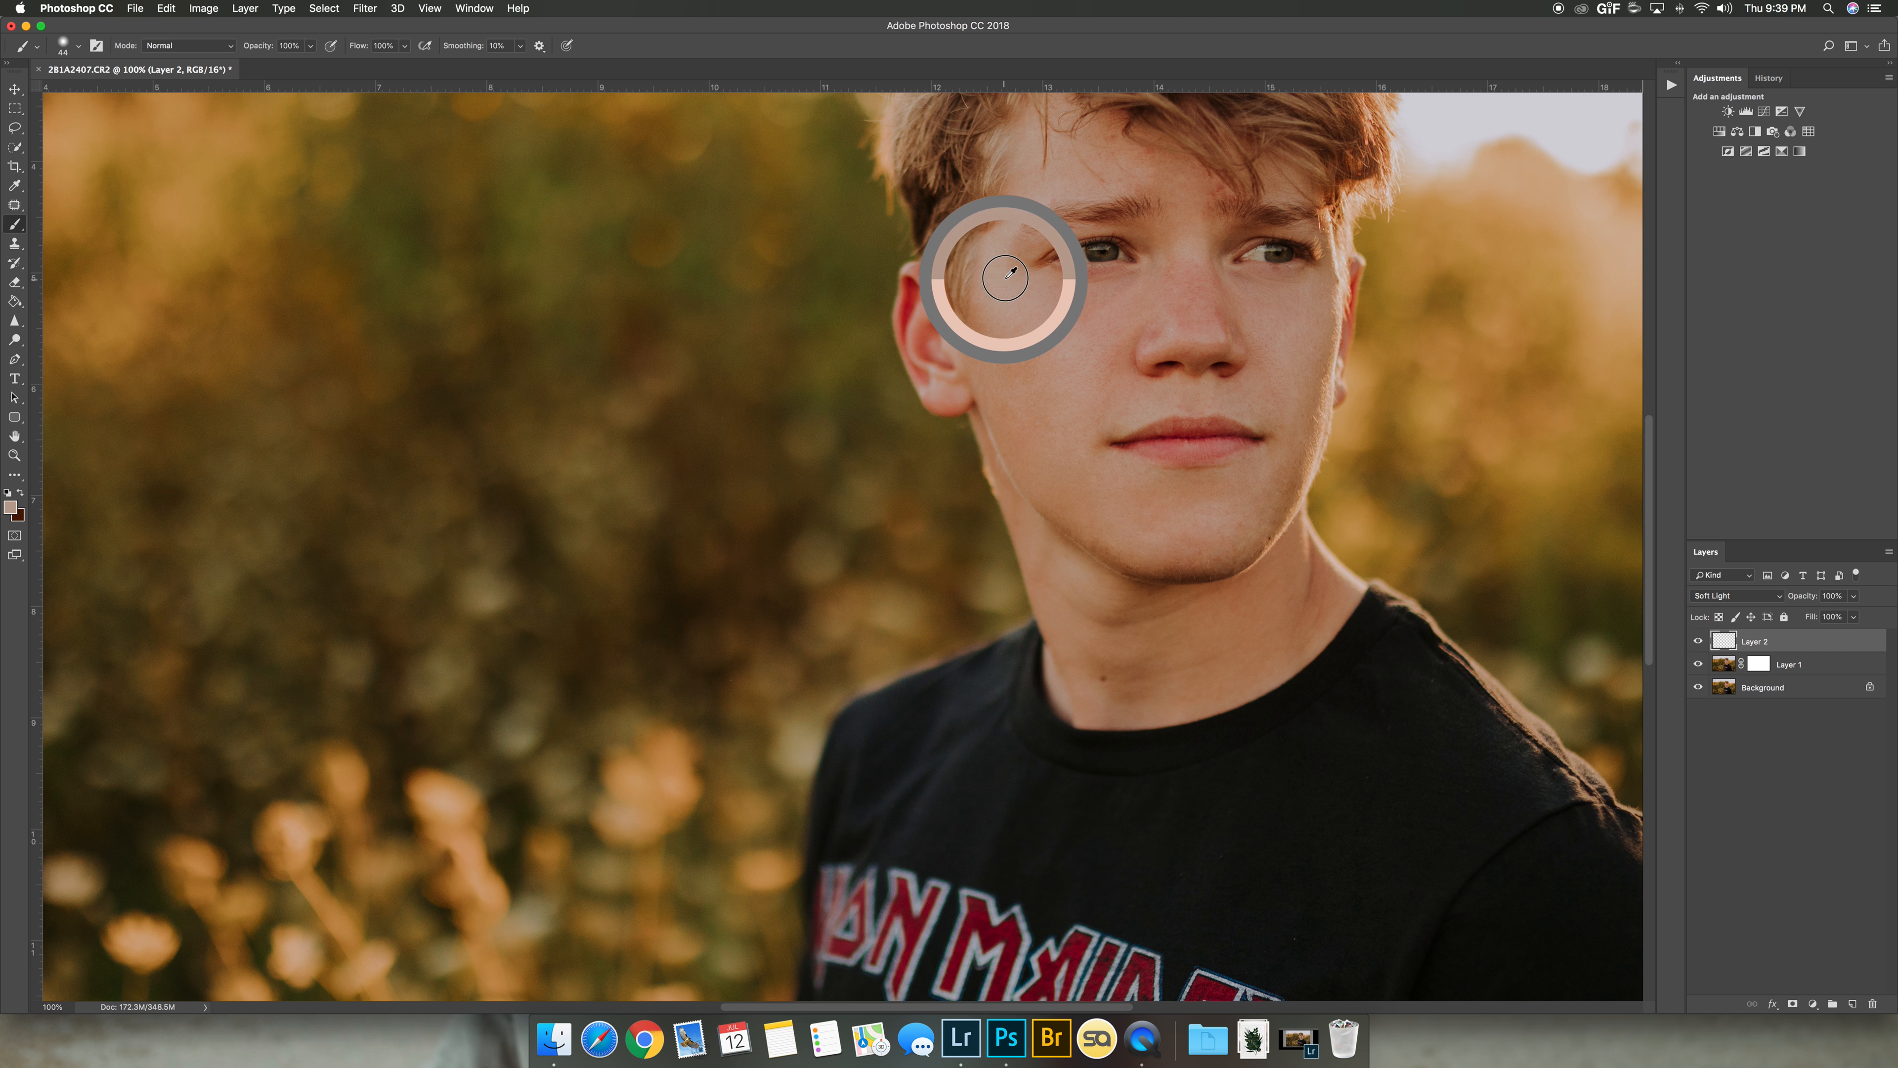
{"action": "left_click", "coordinate": [21, 497]}
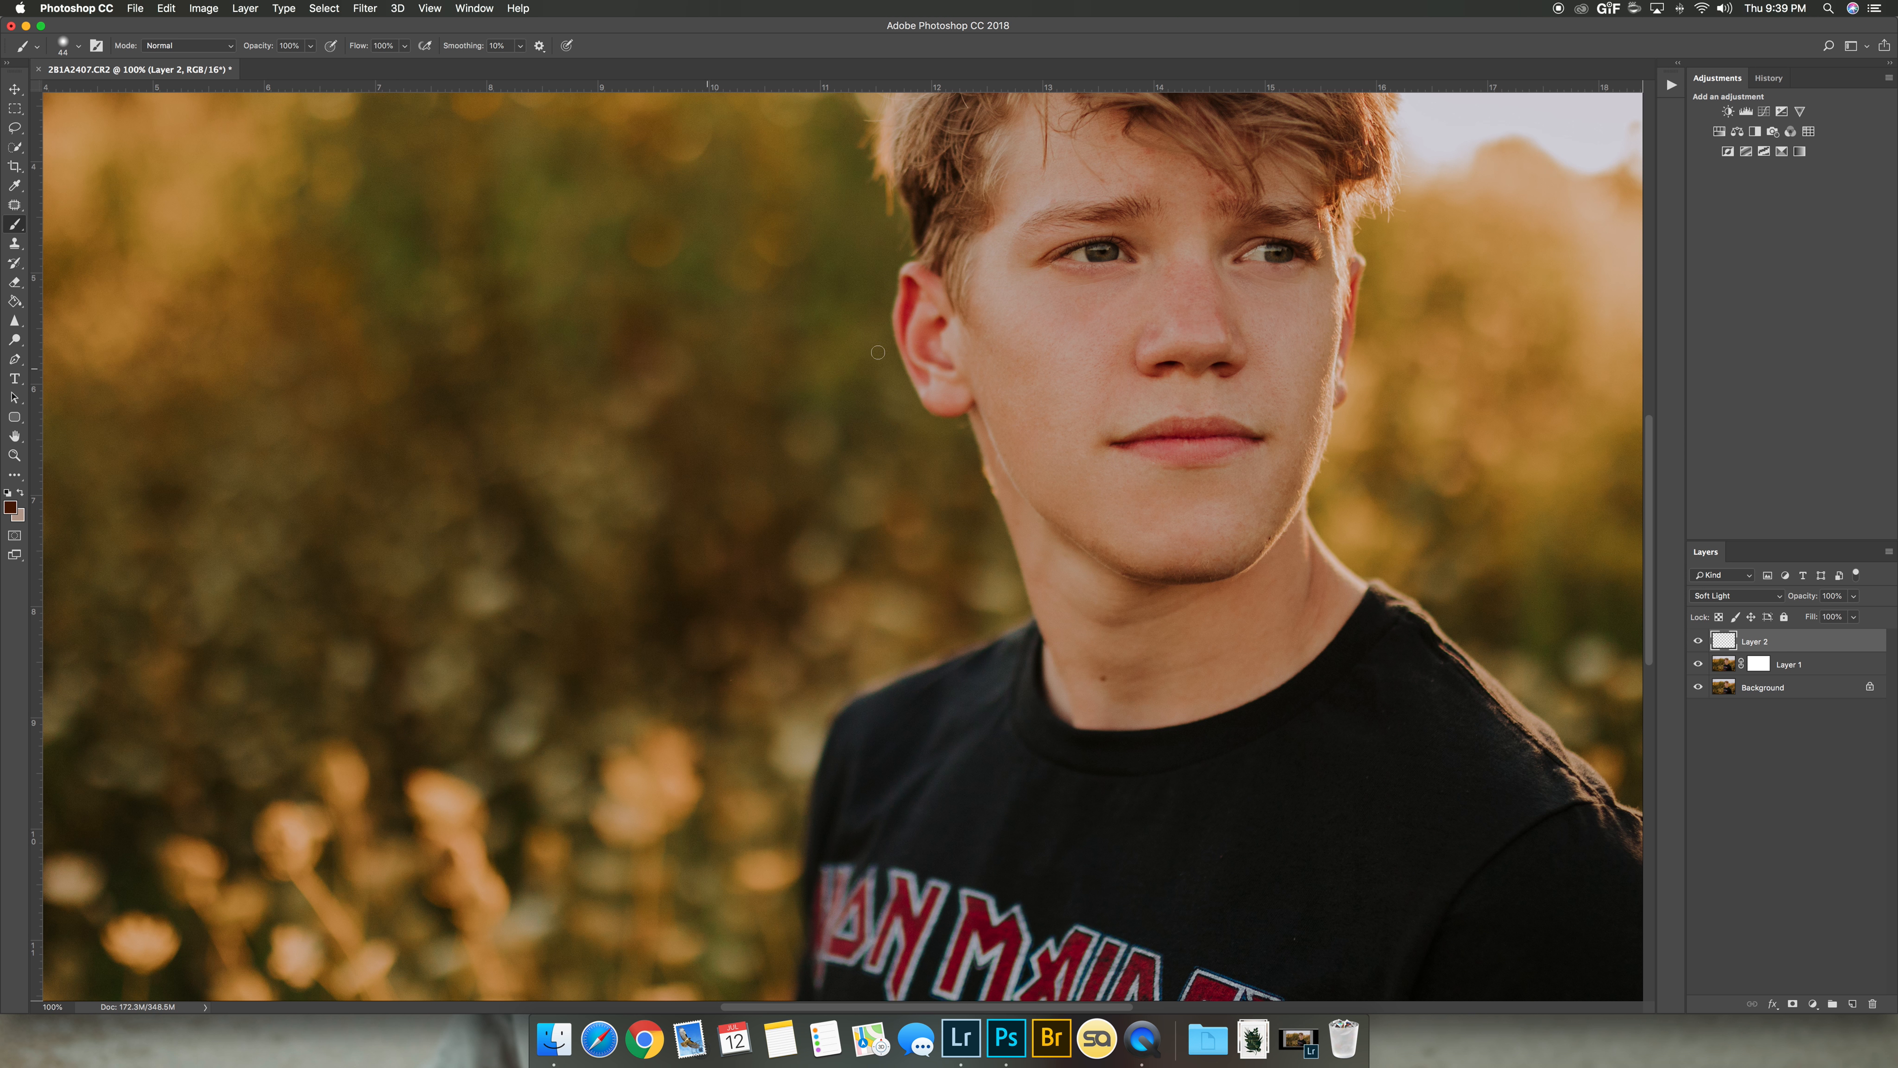
{"action": "left_click", "coordinate": [1178, 357], "text": "alt"}
{"action": "key", "text": "super+minus"}
{"action": "key", "text": "super+minus"}
{"action": "key", "text": "super+minus"}
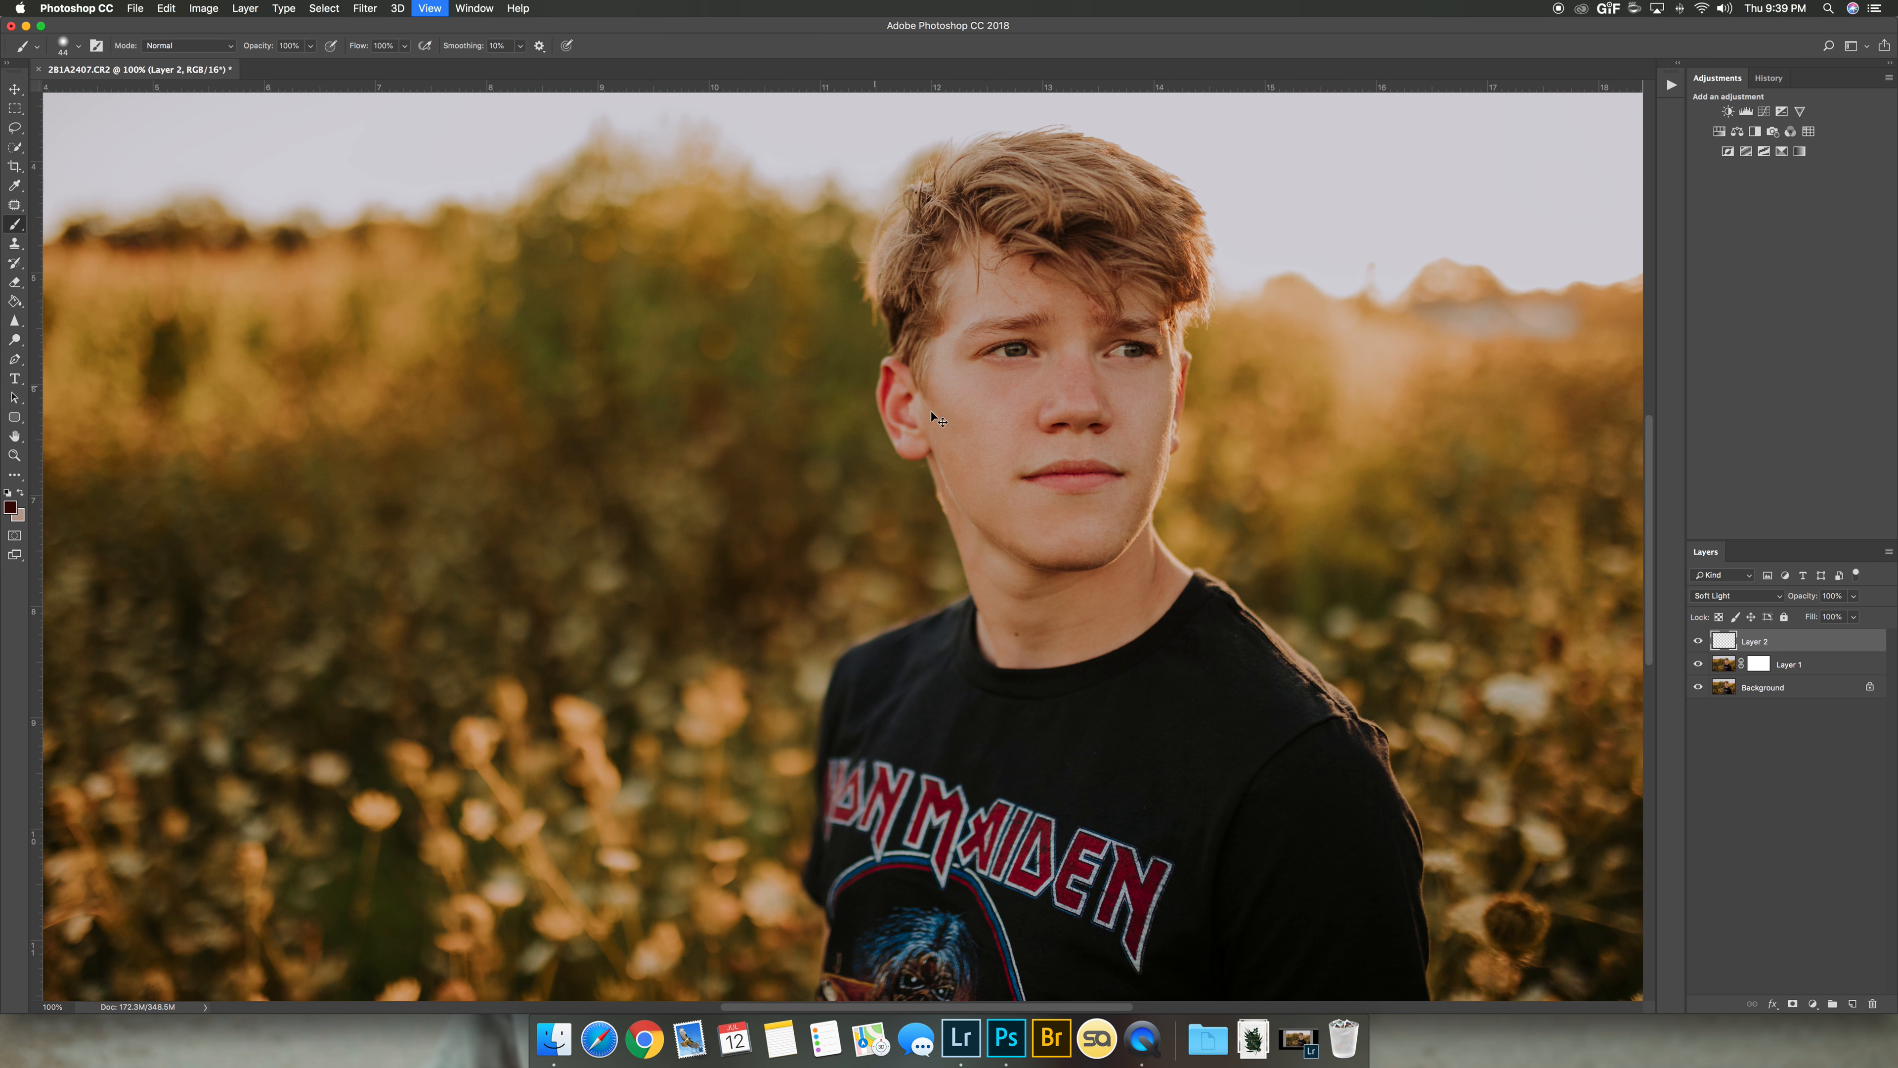
{"action": "key", "text": "super+plus"}
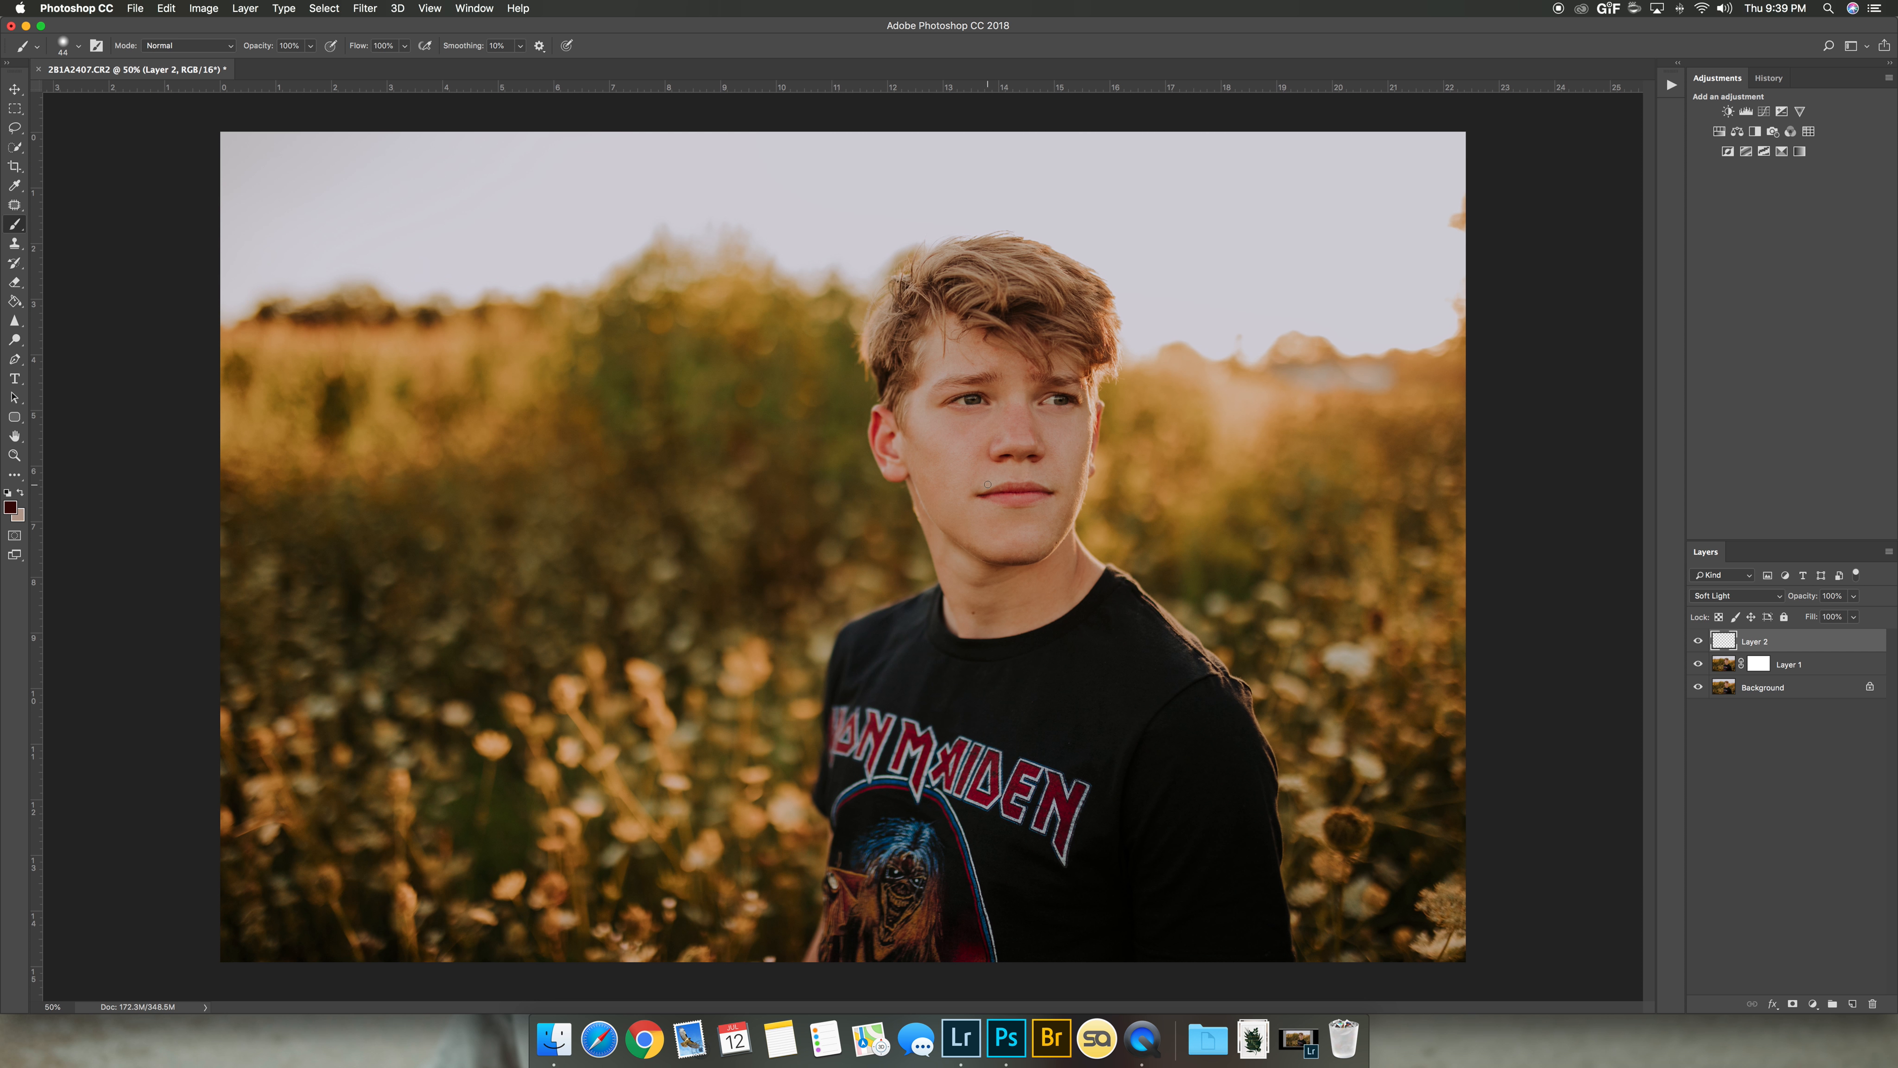
Set the Brush to 6% opacity and 316 px, and shade the jaw area with the dark tone.
{"action": "right_click", "coordinate": [975, 519]}
{"action": "mouse_move", "coordinate": [1092, 557]}
{"action": "left_mouse_down"}
{"action": "mouse_move", "coordinate": [1039, 590]}
{"action": "mouse_move", "coordinate": [1121, 556]}
{"action": "left_mouse_up"}
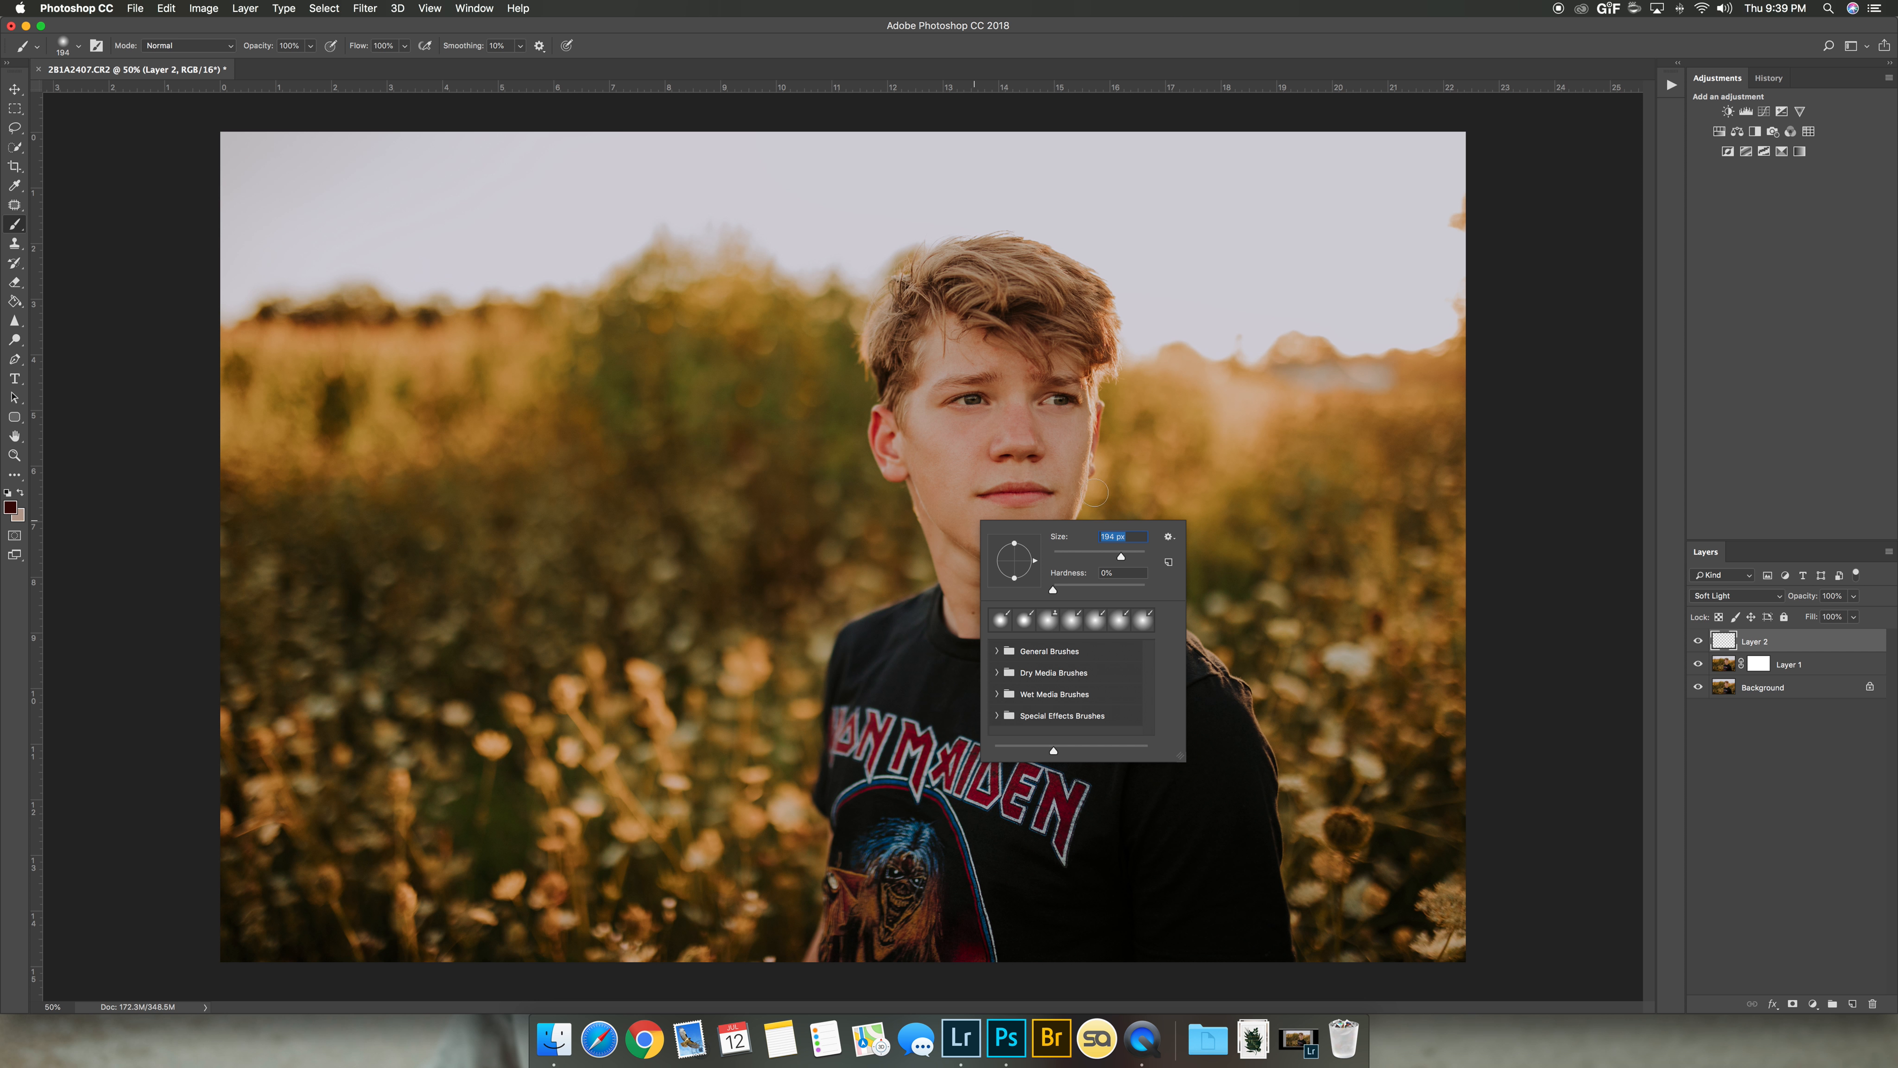
{"action": "left_click", "coordinate": [310, 46]}
{"action": "left_click_drag", "start_coordinate": [312, 63], "coordinate": [245, 64]}
{"action": "right_click", "coordinate": [1100, 540]}
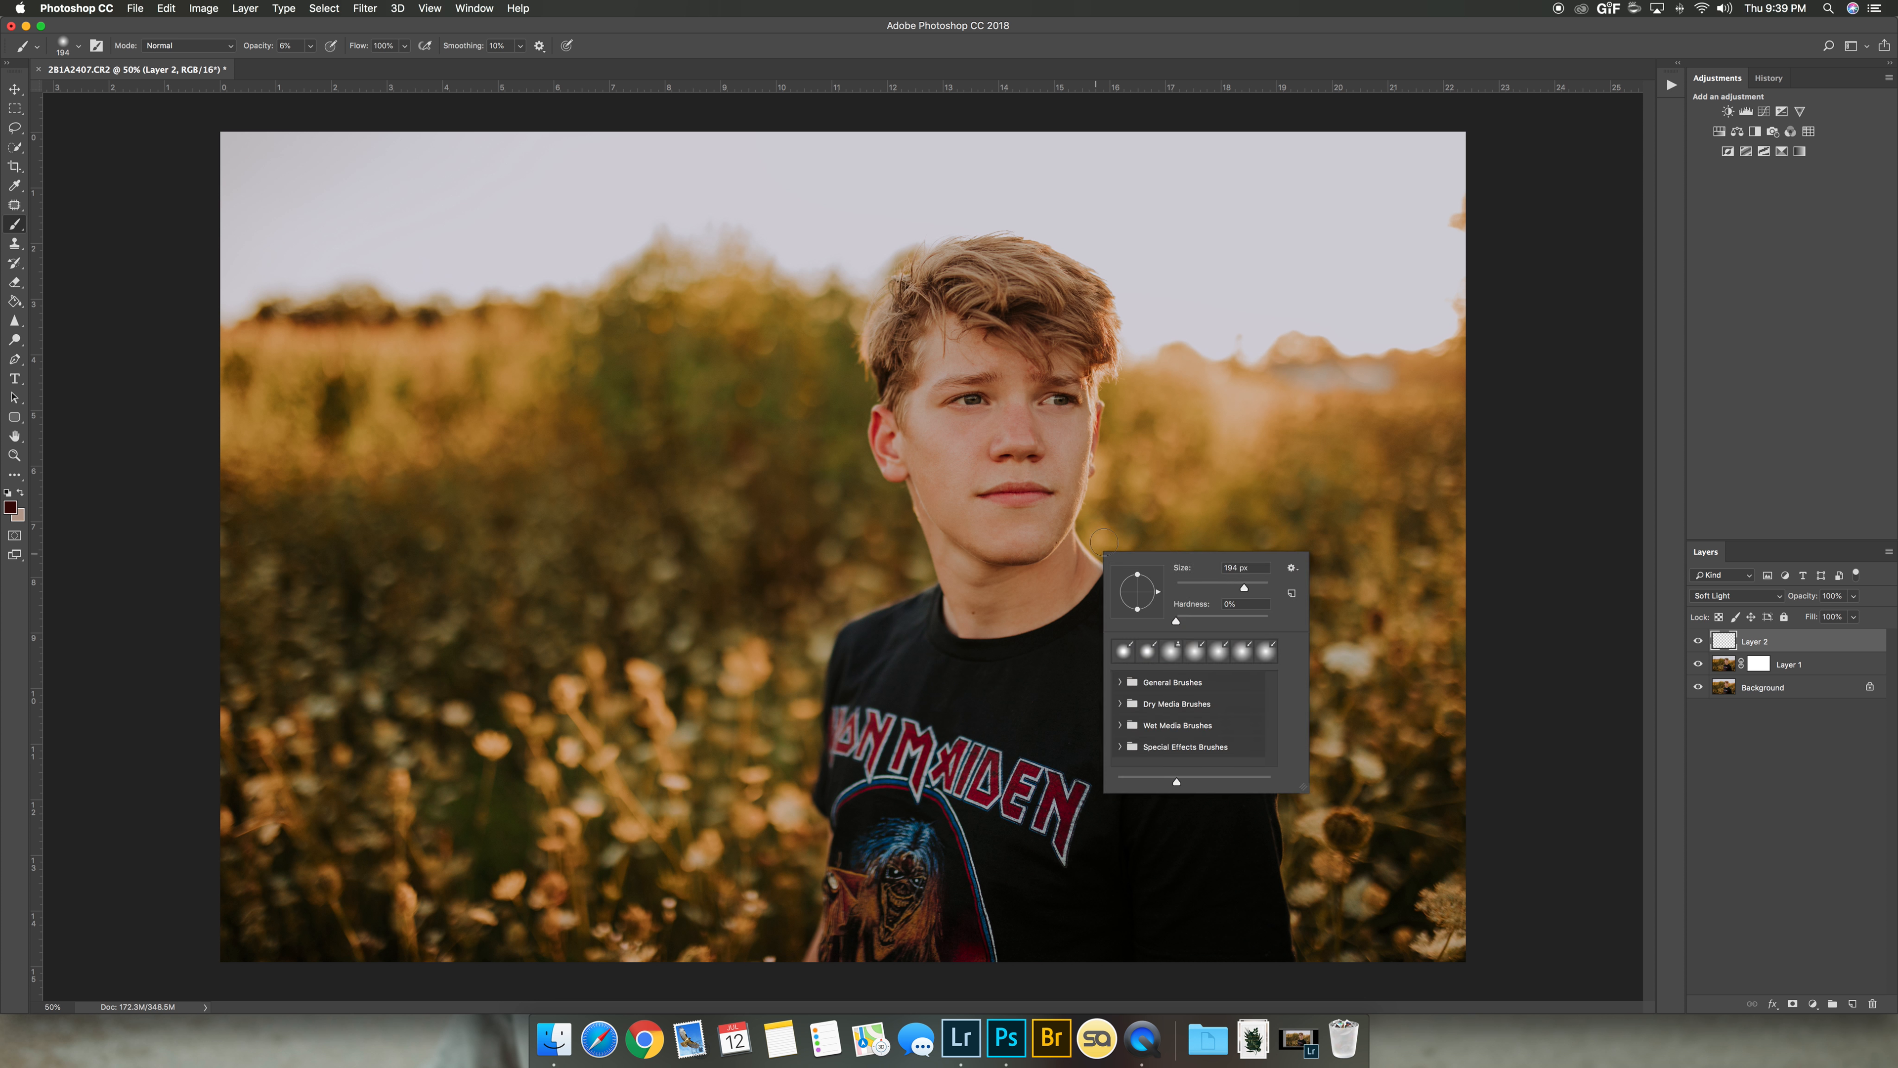
{"action": "left_click_drag", "start_coordinate": [1245, 588], "coordinate": [1261, 588]}
{"action": "left_click", "coordinate": [980, 557]}
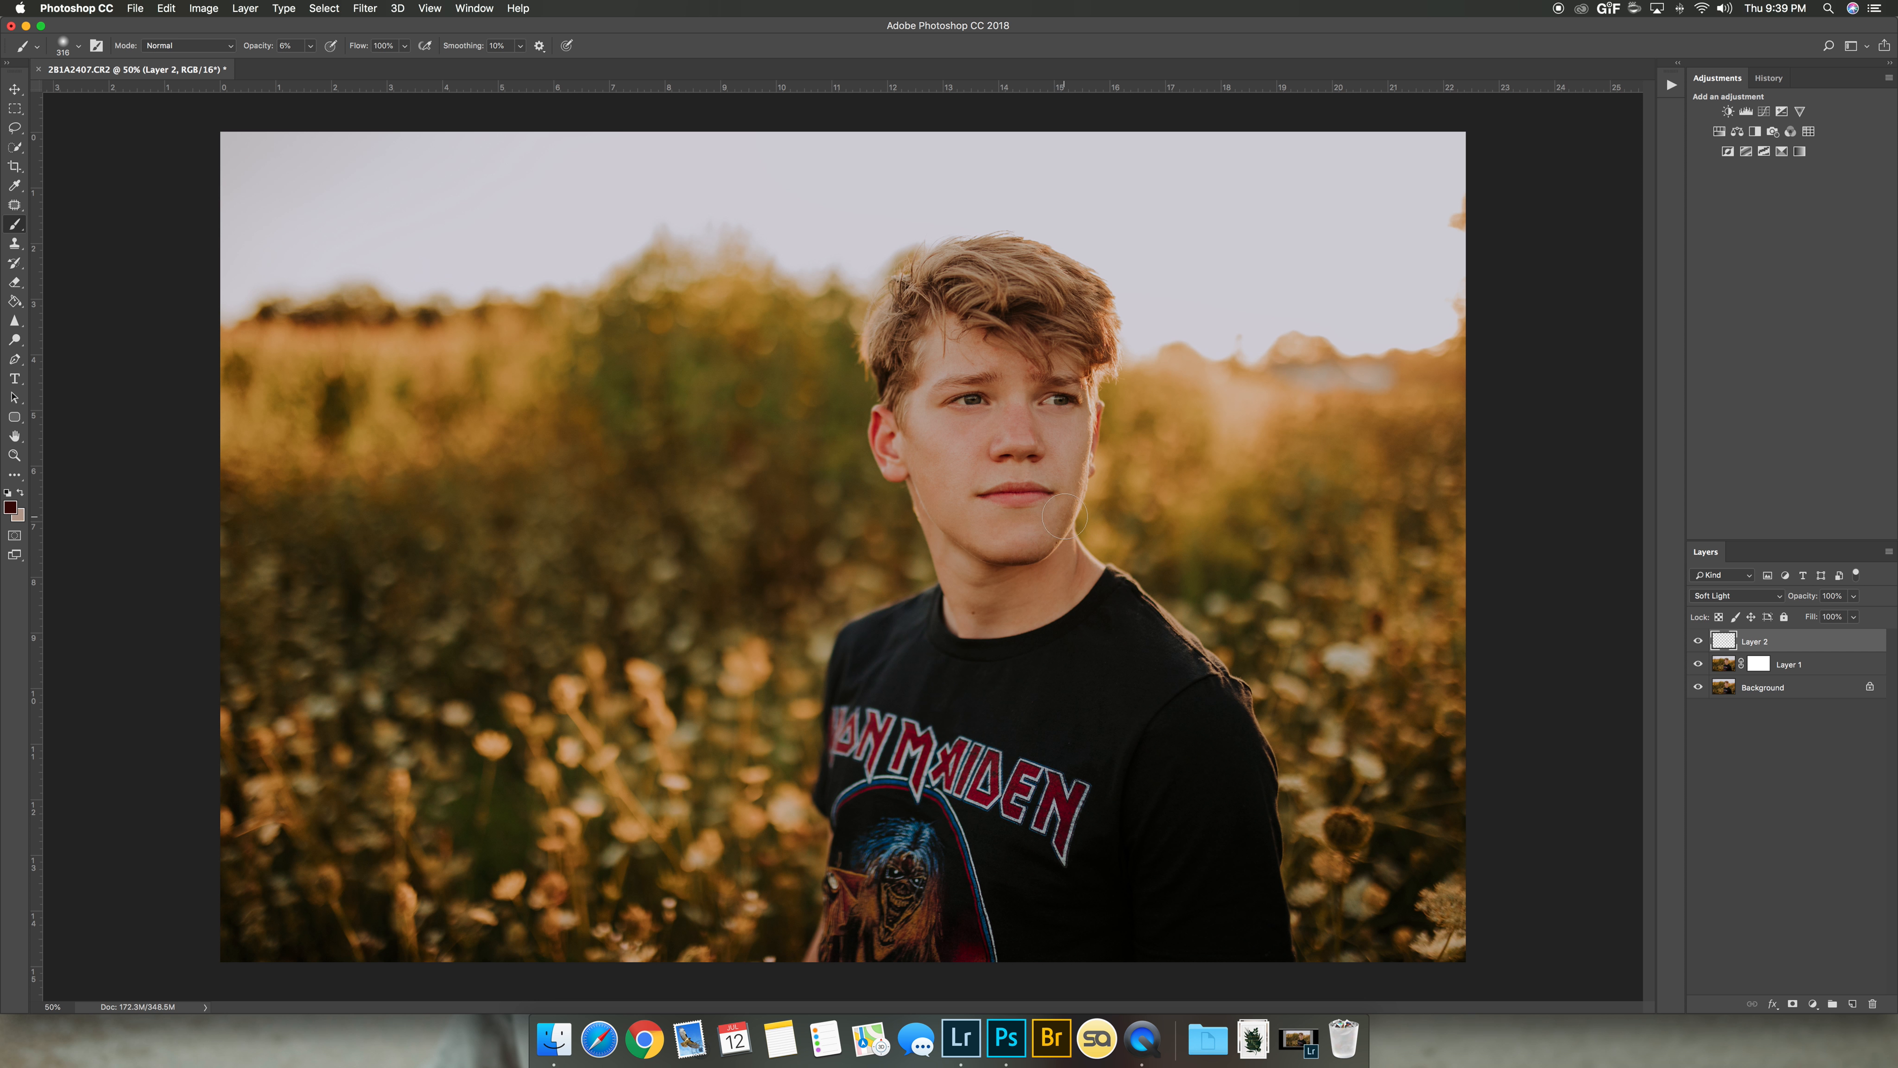
{"action": "right_click", "coordinate": [1022, 509]}
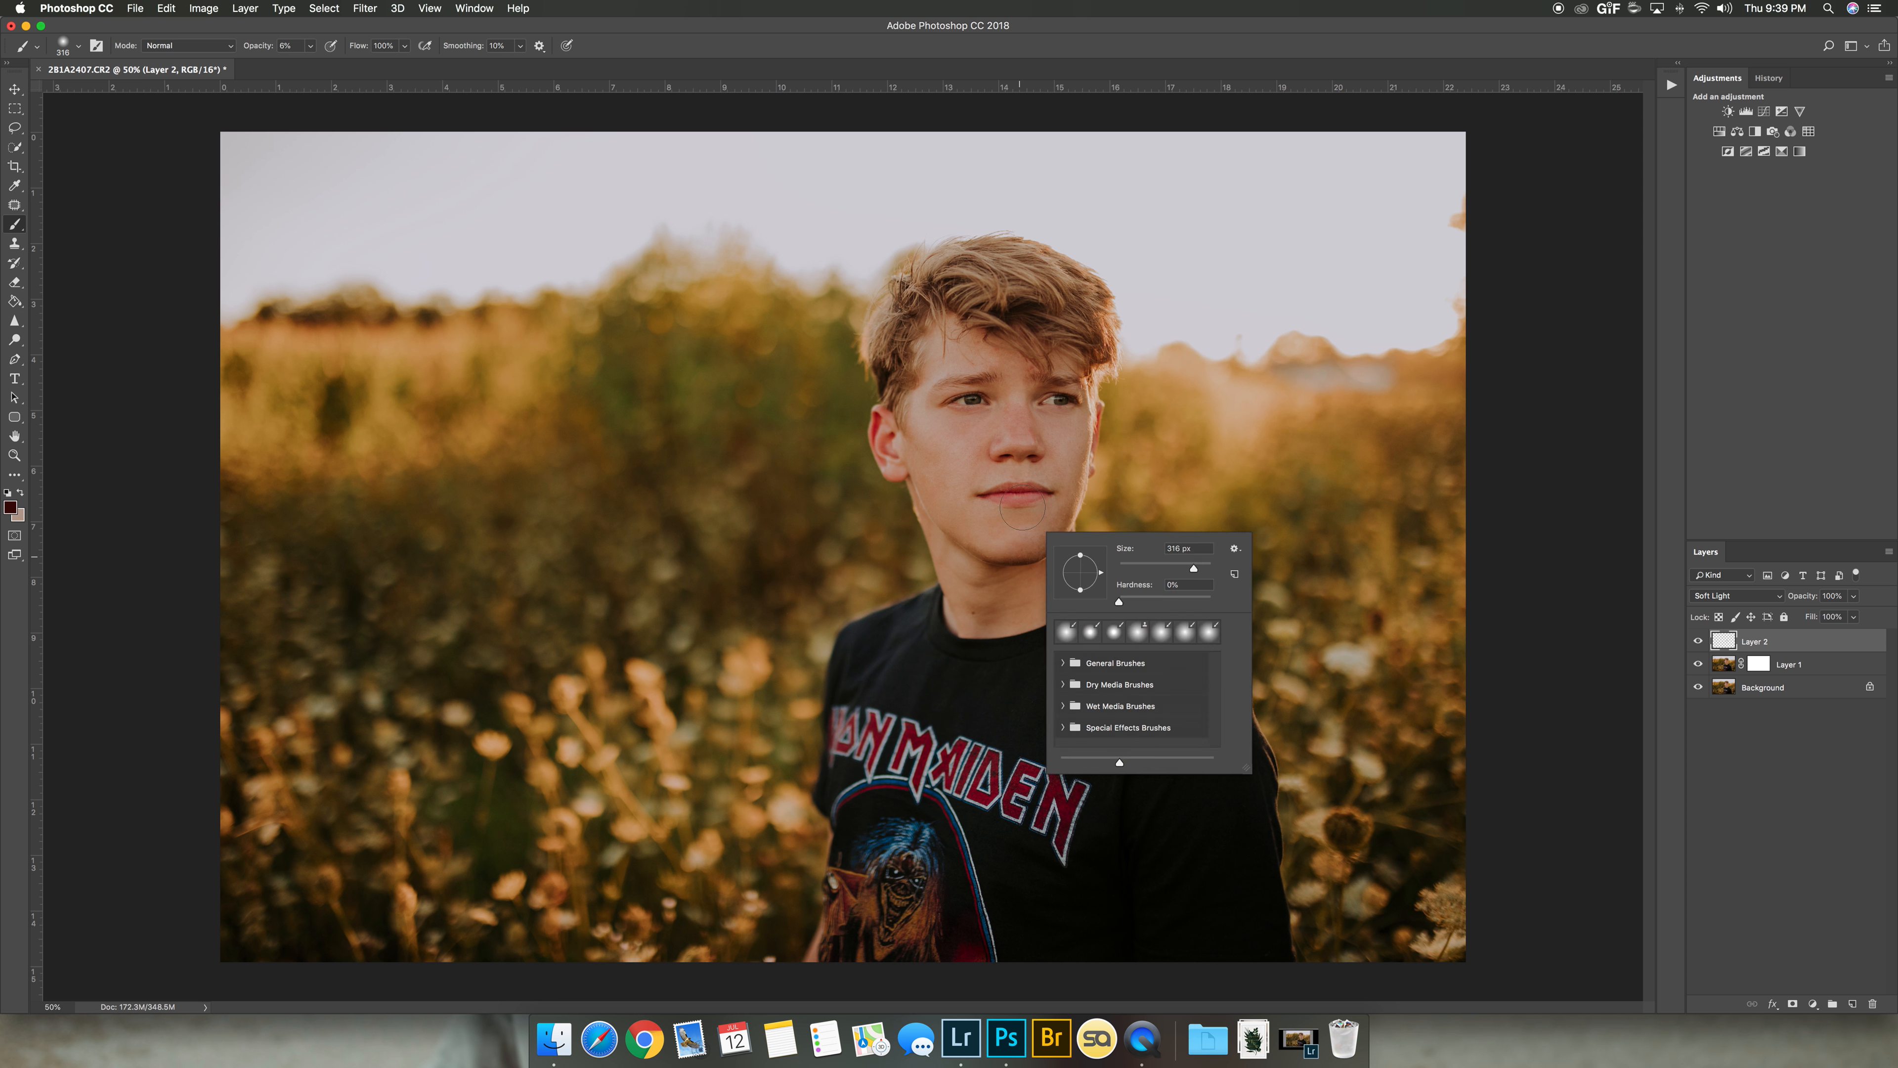
{"action": "left_click", "coordinate": [948, 533]}
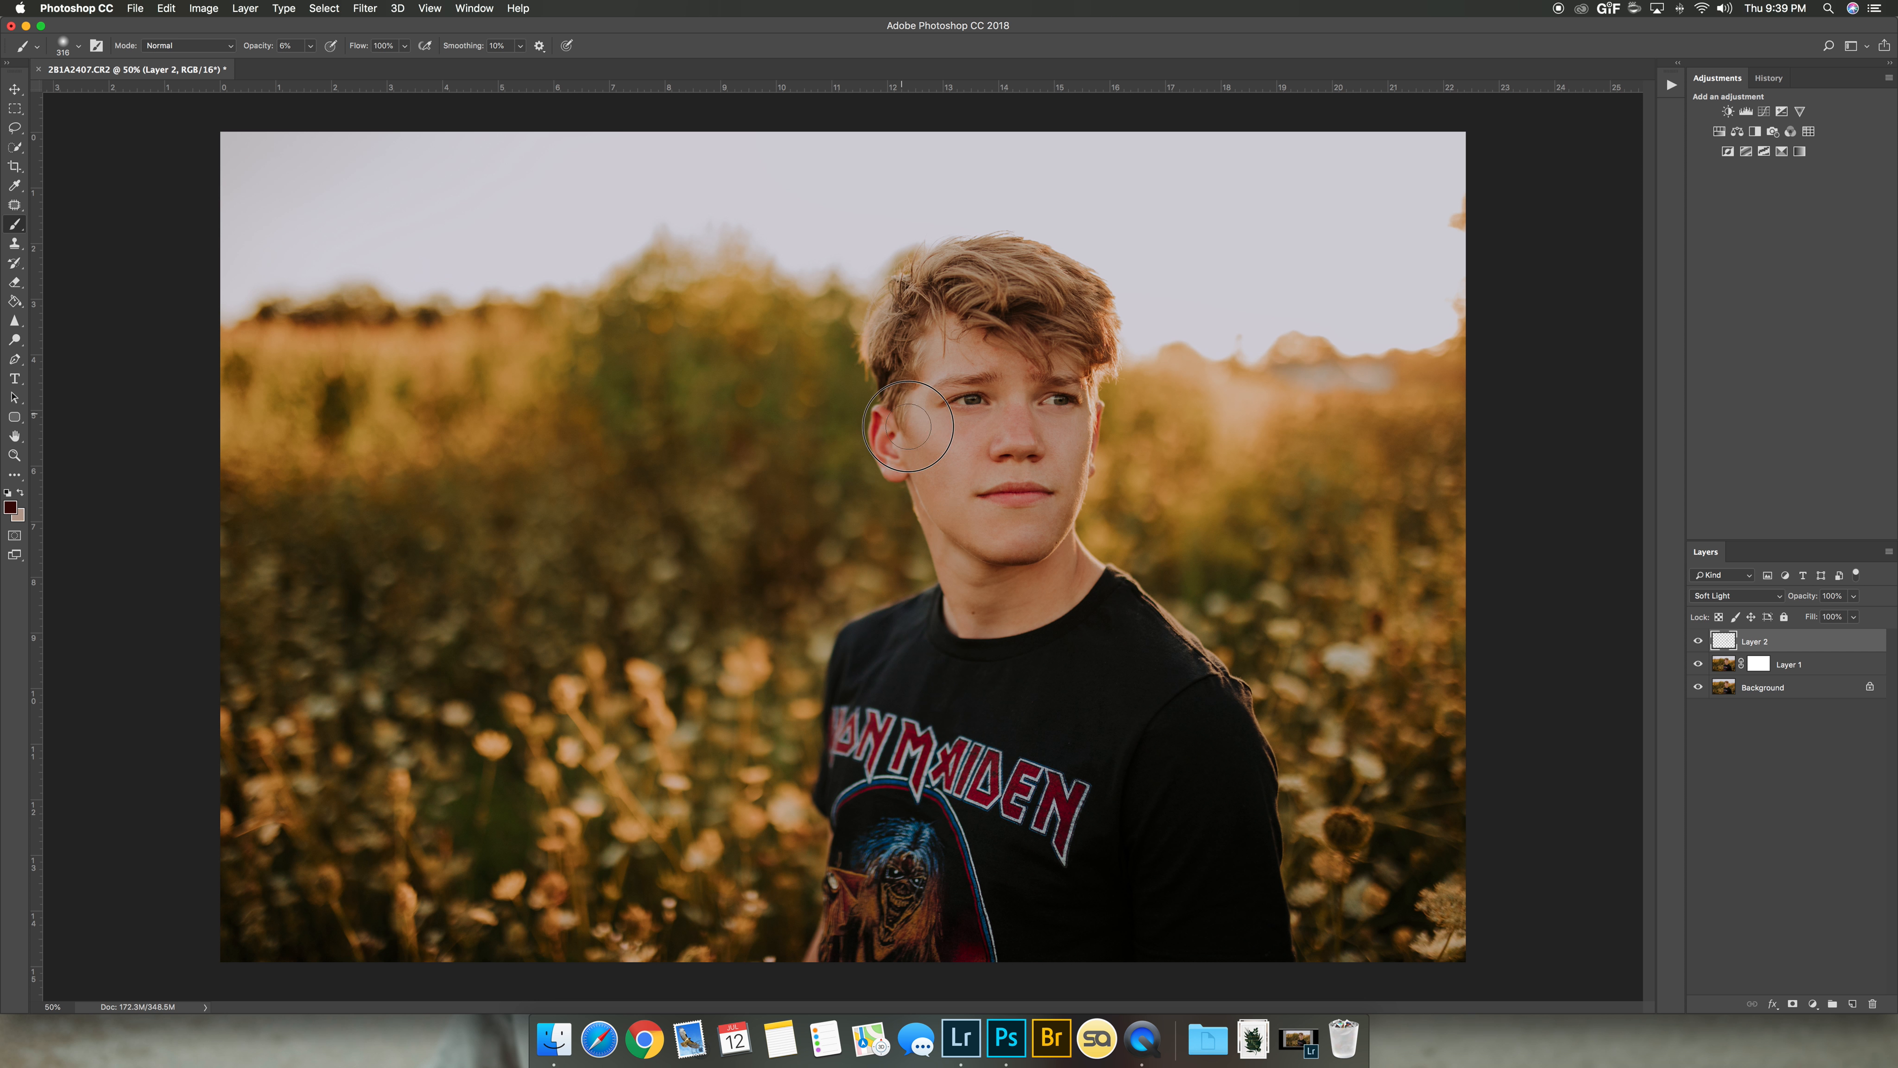
Reduce the brush to 172 px, brighten the lower cheek with the light tone, and return to the dark tone for the jaw.
{"action": "right_click", "coordinate": [1079, 450]}
{"action": "left_click_drag", "start_coordinate": [1224, 486], "coordinate": [1204, 490]}
{"action": "key", "text": "Return"}
{"action": "key", "text": "x"}
{"action": "left_click_drag", "start_coordinate": [994, 511], "coordinate": [978, 507]}
{"action": "key", "text": "x"}
{"action": "right_click", "coordinate": [992, 557]}
{"action": "left_click", "coordinate": [968, 567]}
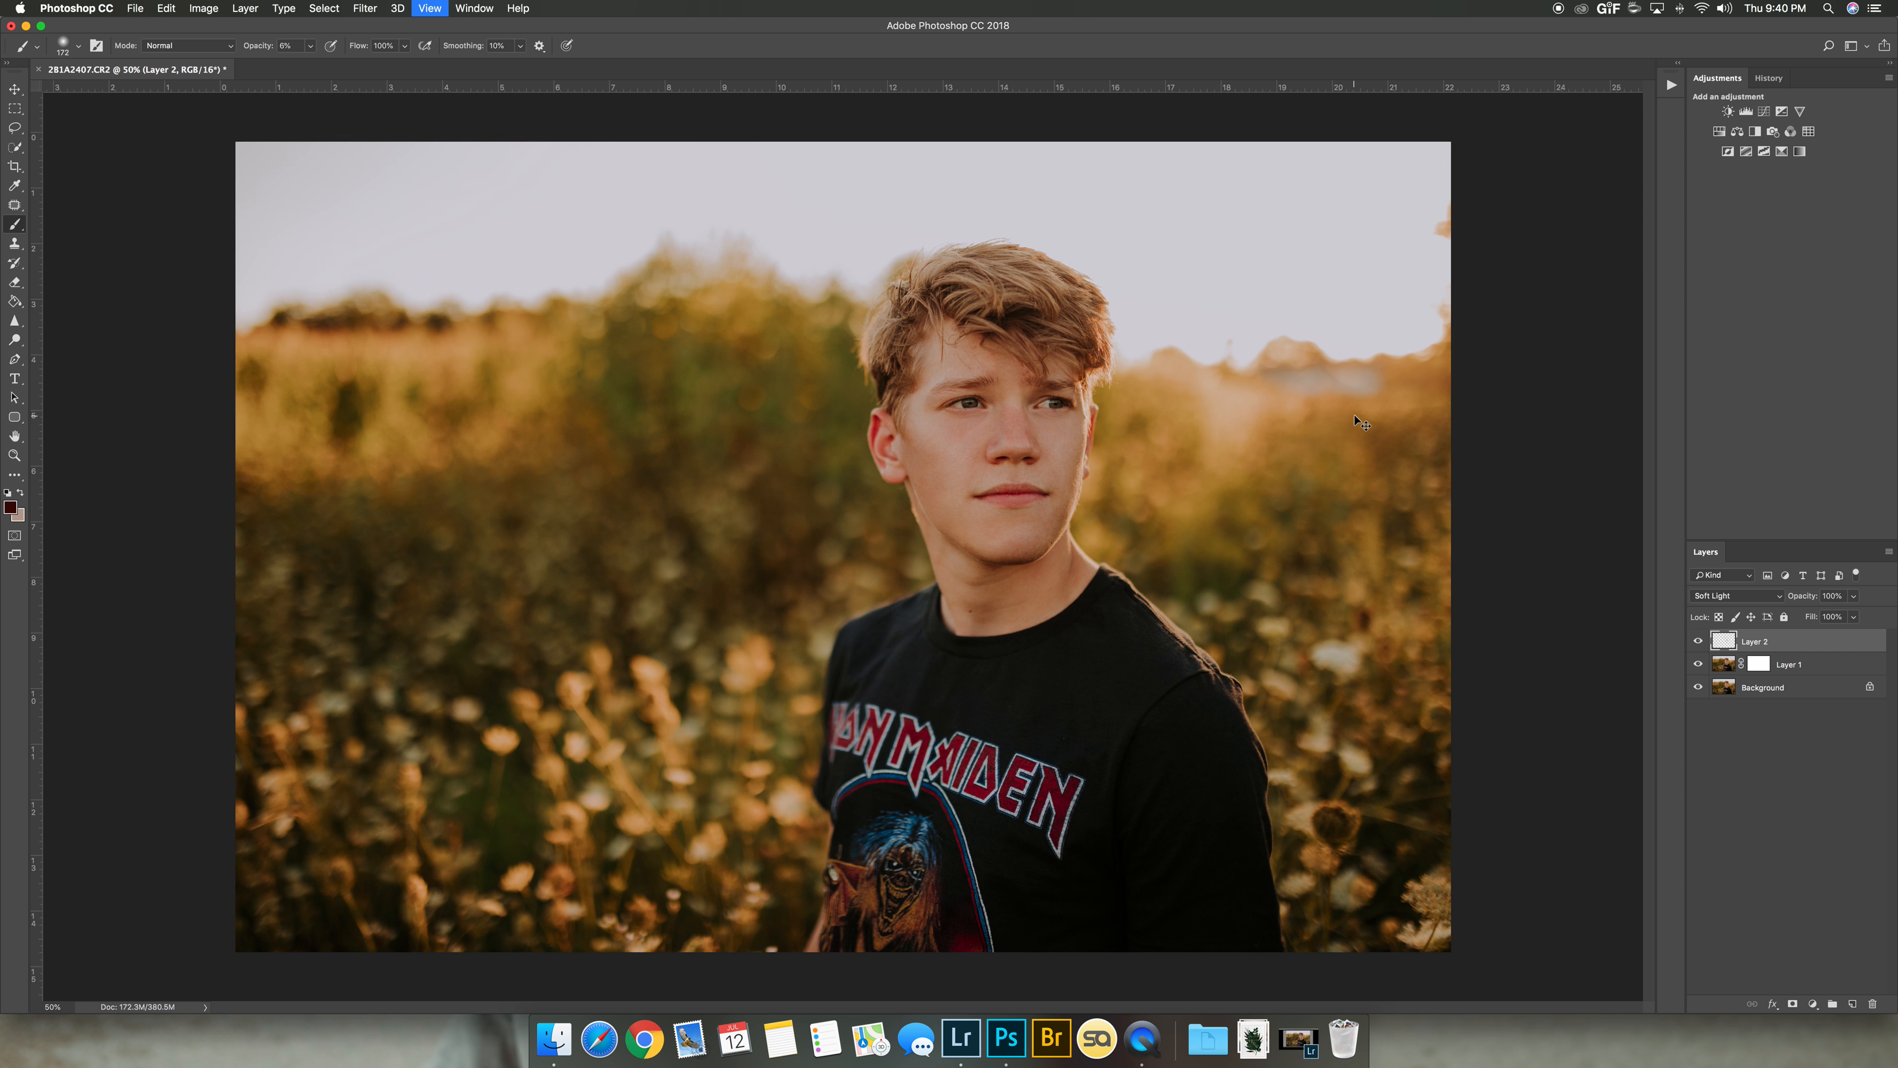
Toggle the Soft Light layer off and on to compare the face with and without the contouring.
{"action": "key", "text": "super+minus"}
{"action": "left_click", "coordinate": [1698, 642]}
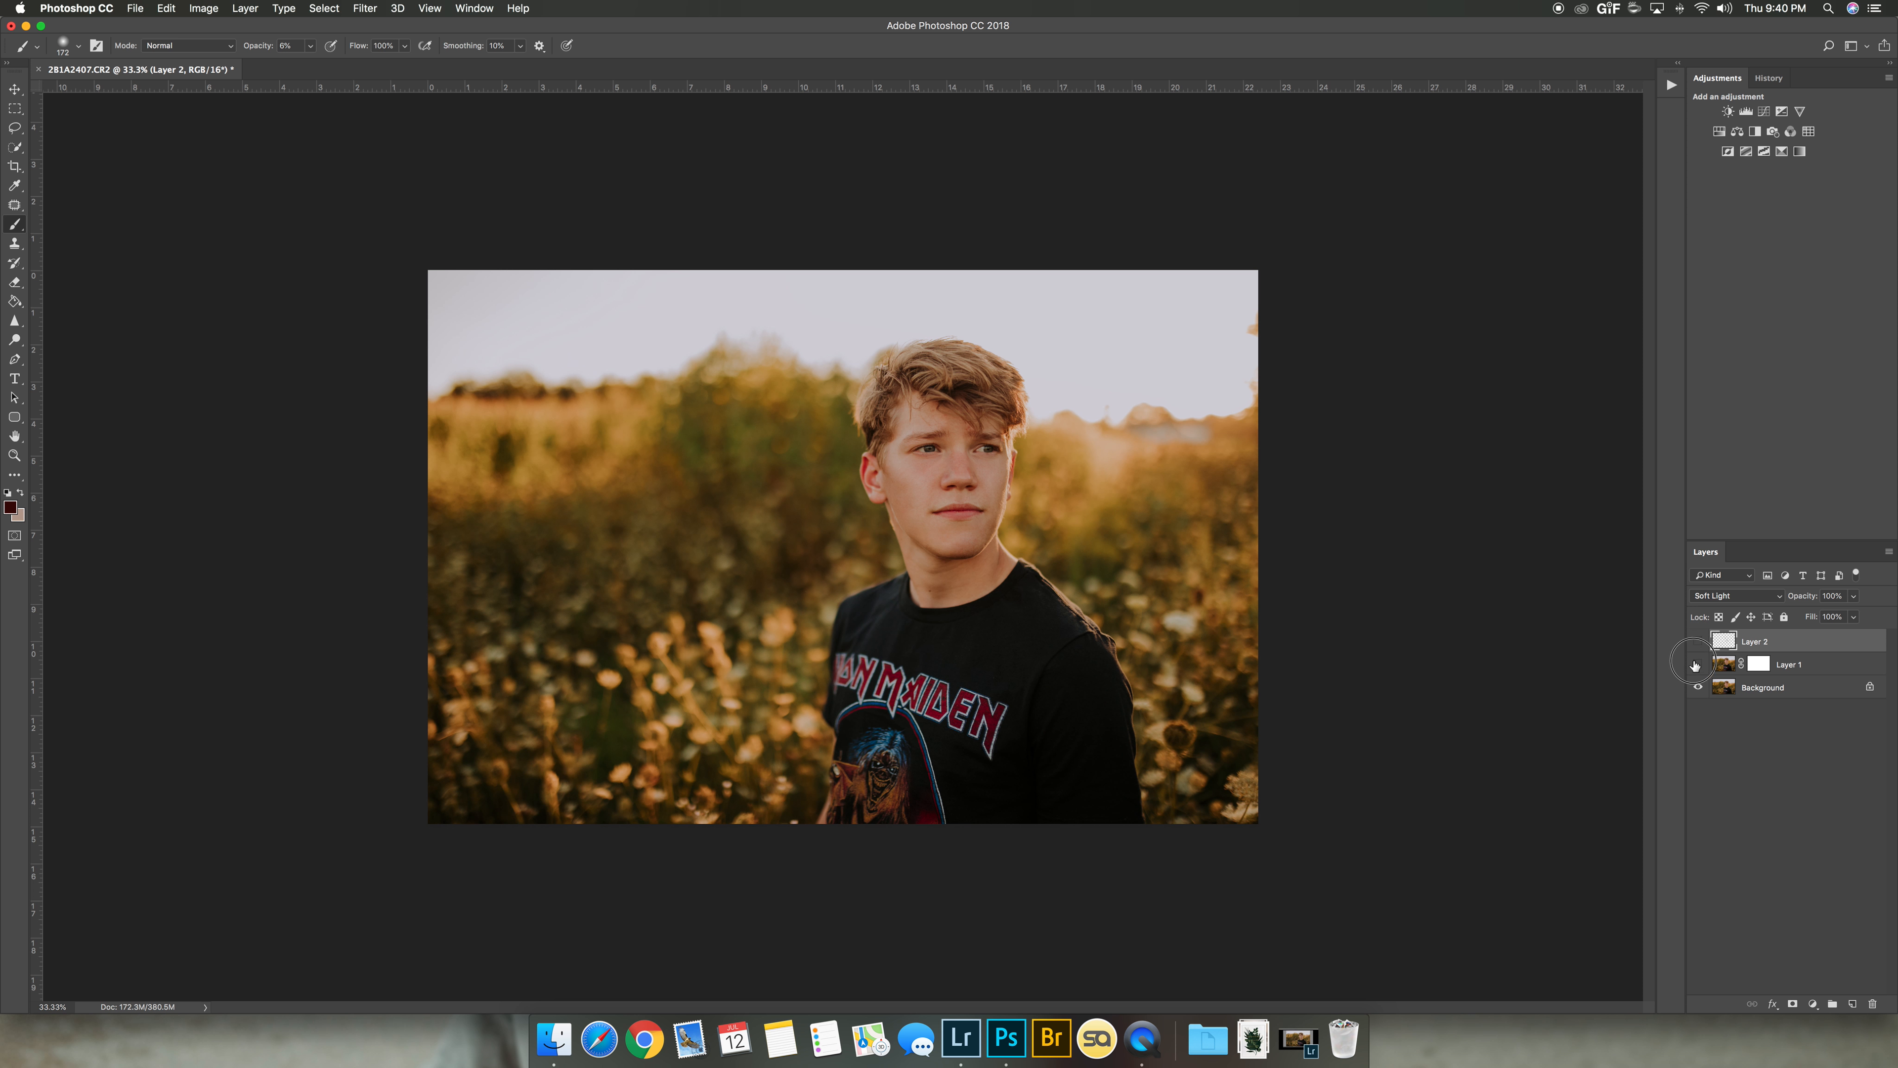
{"action": "left_click", "coordinate": [1698, 642]}
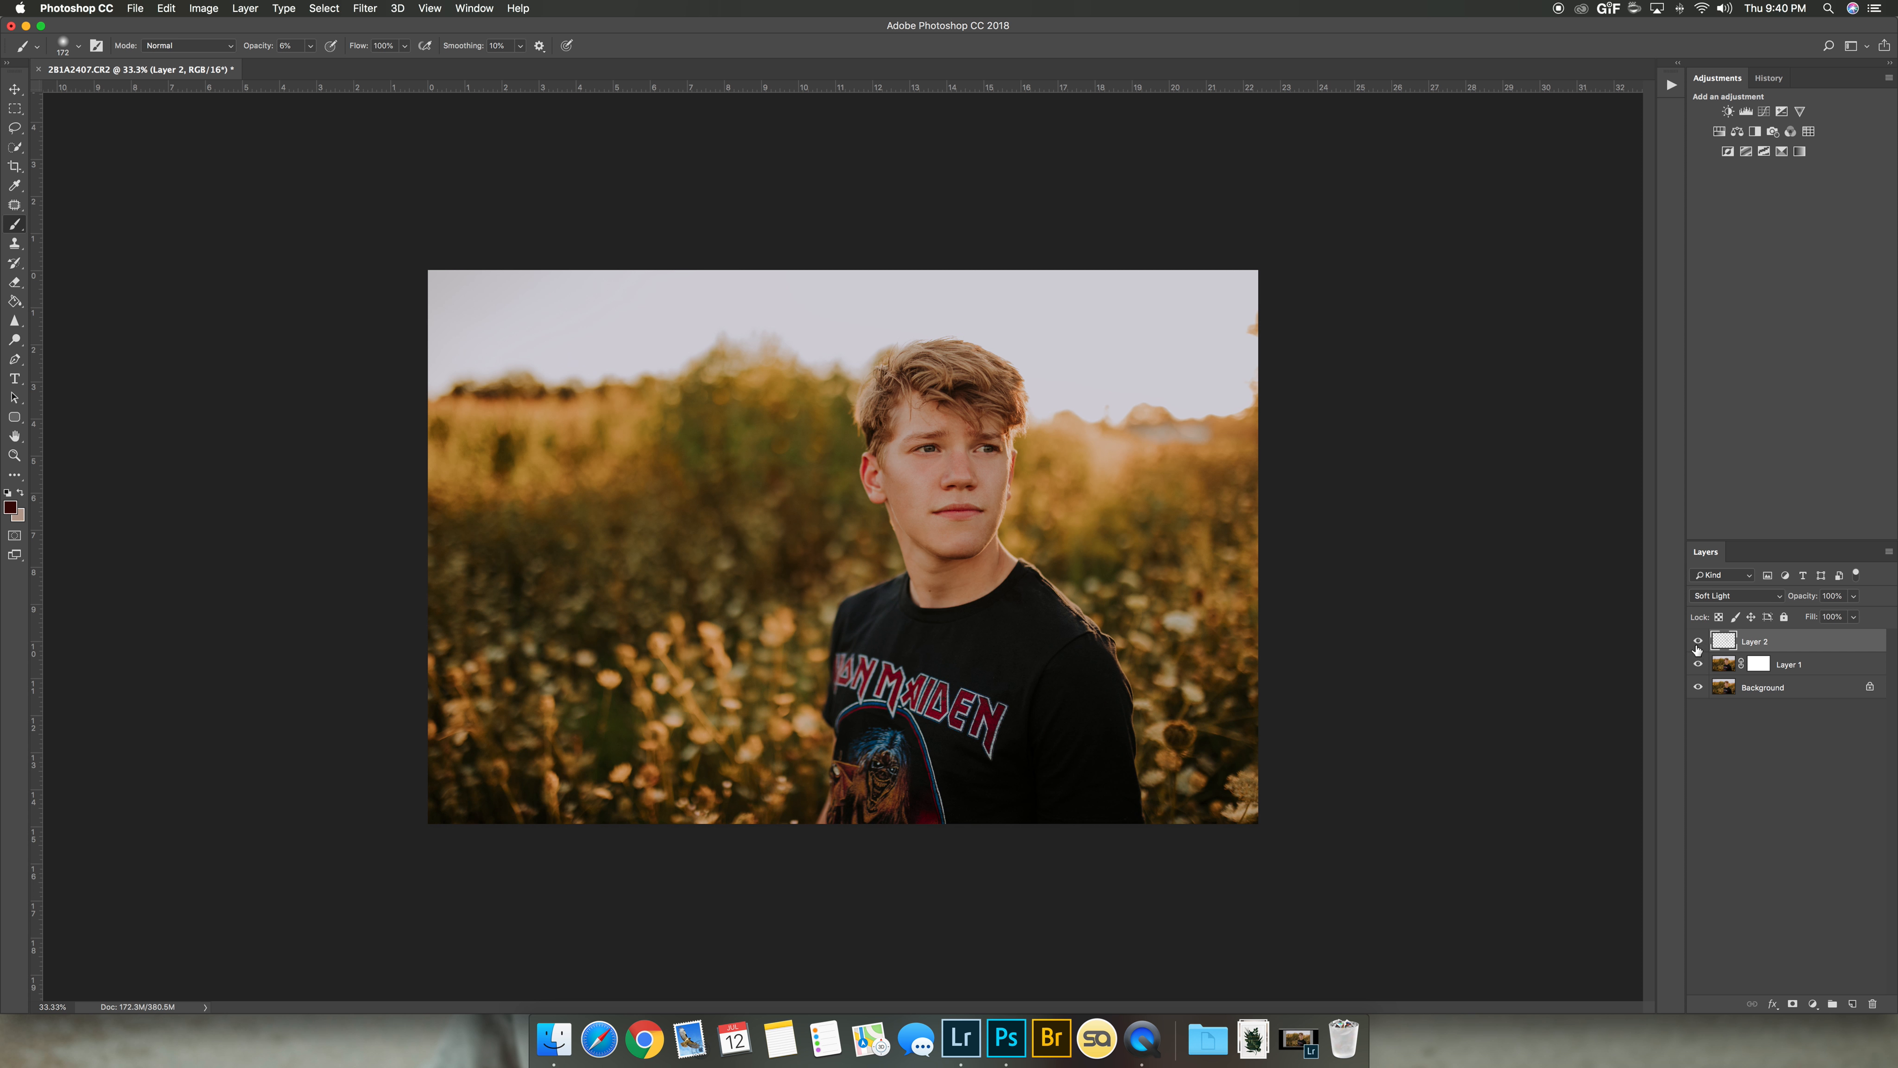